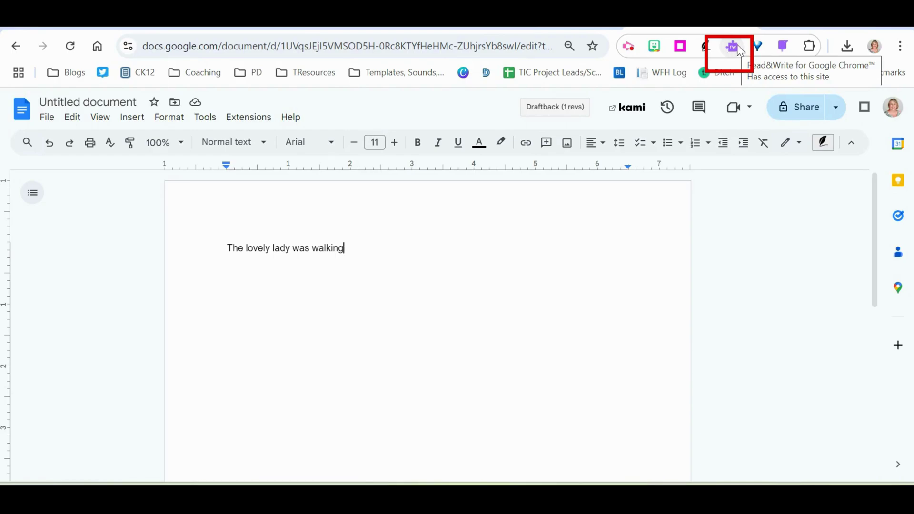
Turn on the Read&Write toolbar for the document and open its Settings from the '...' menu.
left_click(733, 47)
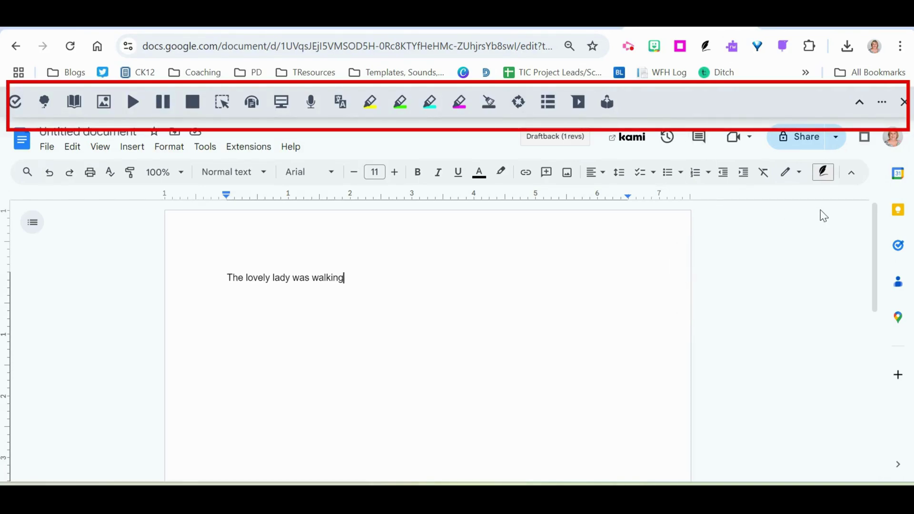
left_click(882, 102)
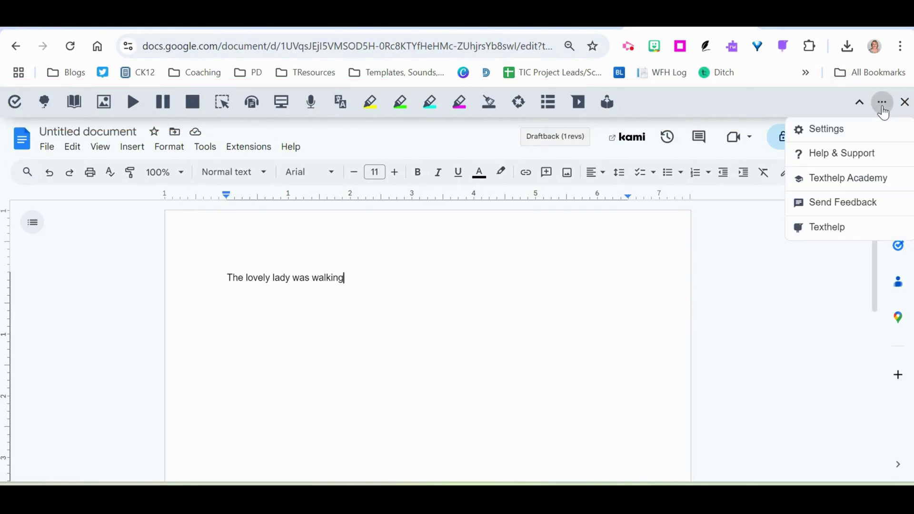
left_click(832, 134)
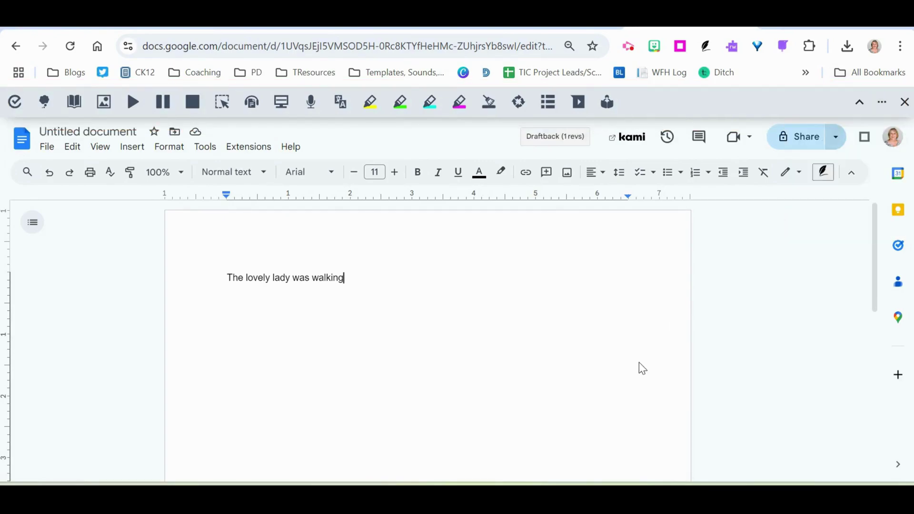
Set the toolbar view back to Horizontal, close Settings, and turn on word prediction.
left_click(499, 259)
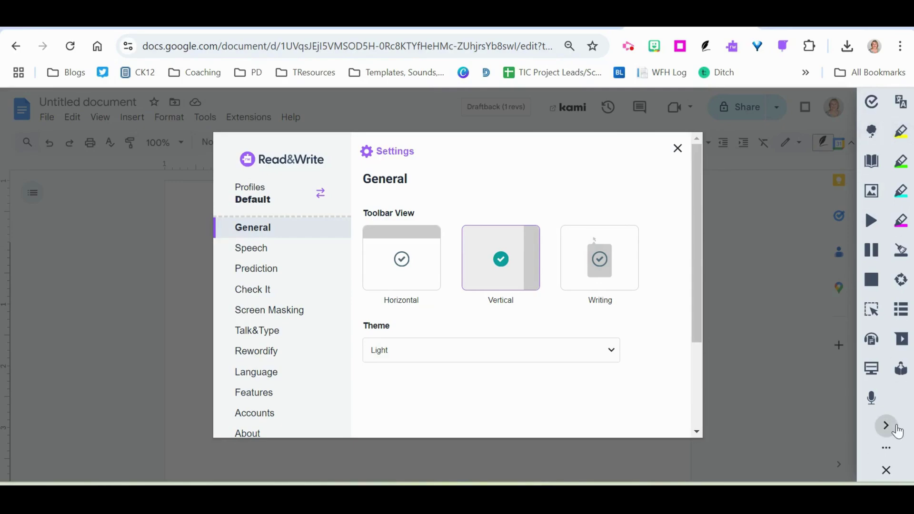
left_click(428, 270)
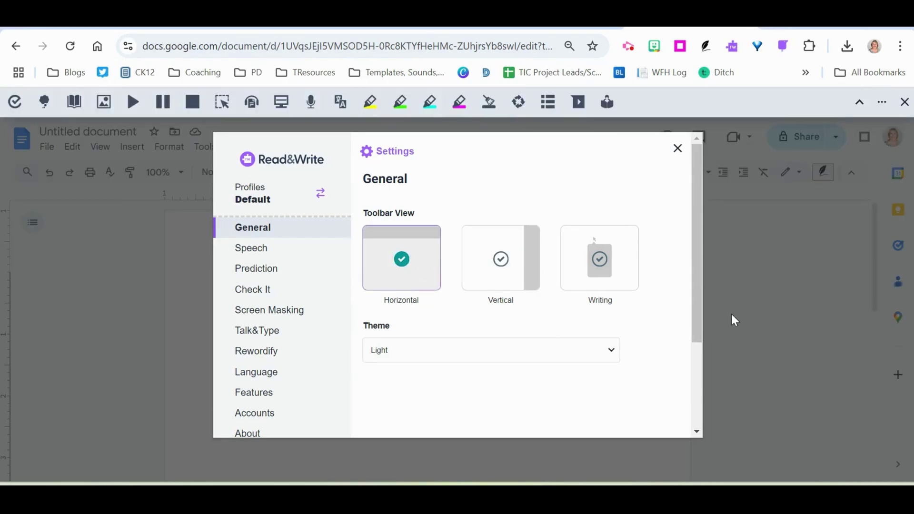
left_click(676, 148)
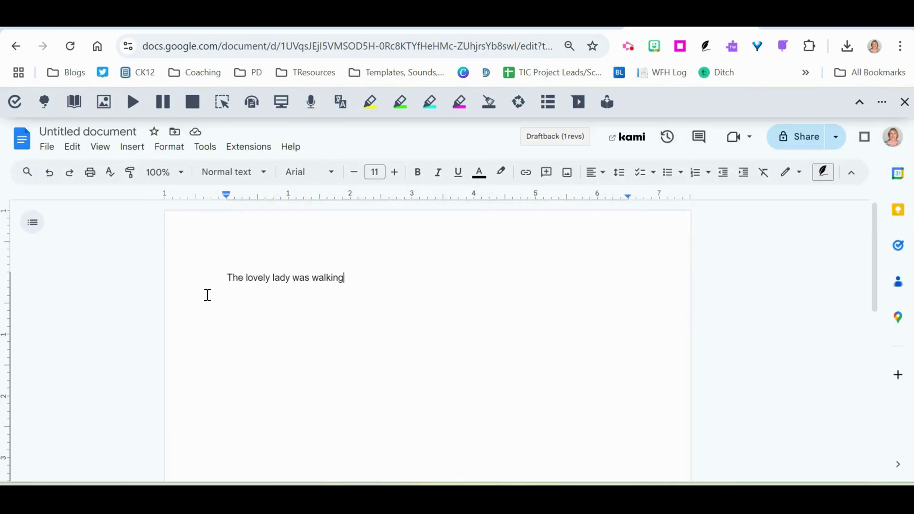
left_click(45, 103)
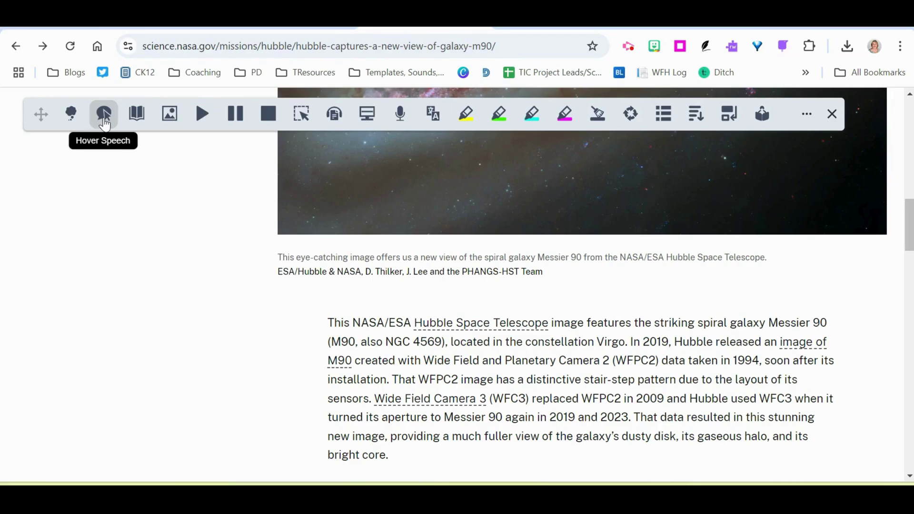
Read the M90 article aloud with Hover Speech, pause it, then switch Hover Speech off.
scroll(190, 417, "down", 1)
scroll(215, 359, "down", 4)
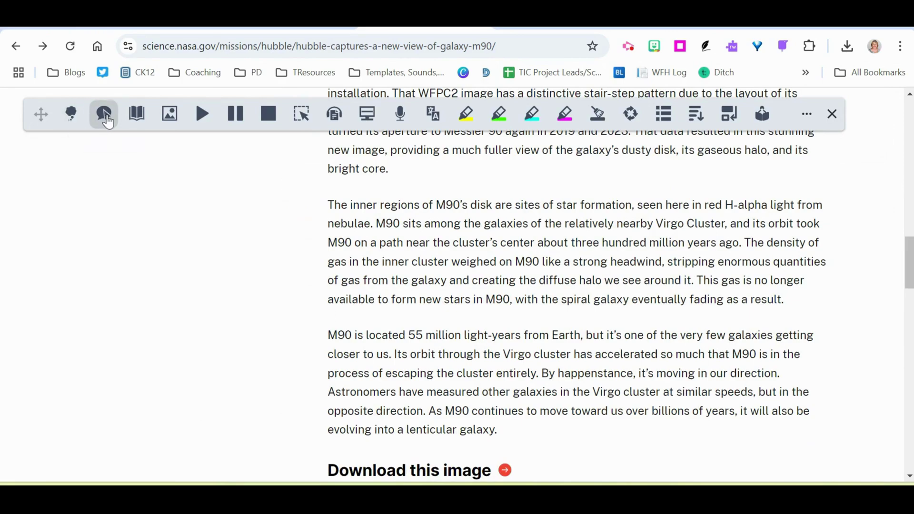
left_click(106, 119)
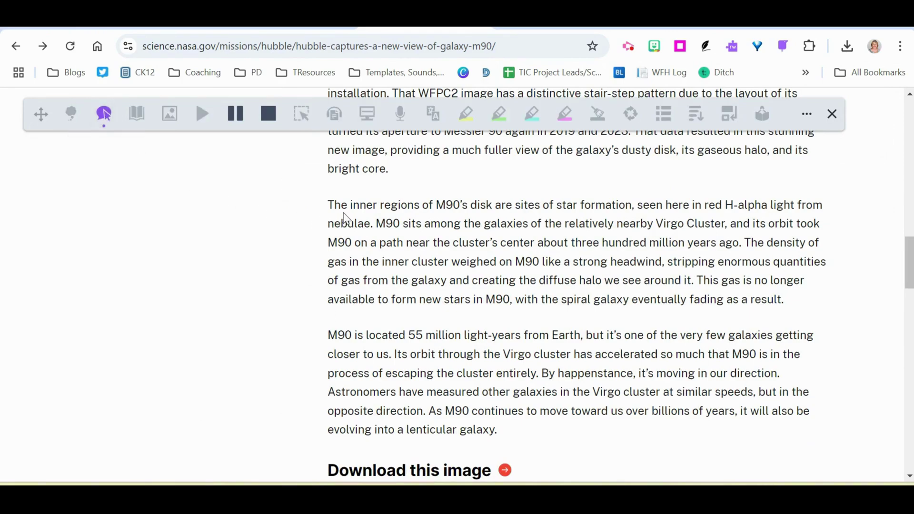
mouse_move(342, 204)
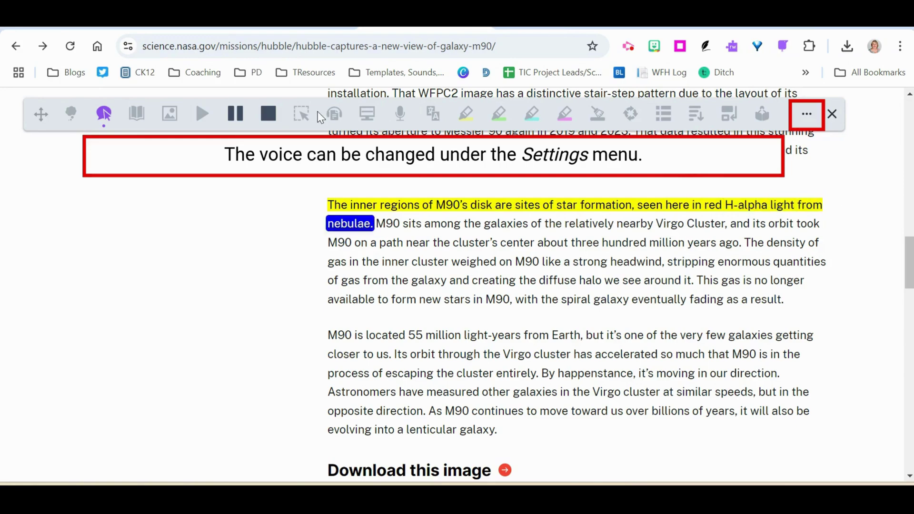
left_click(237, 114)
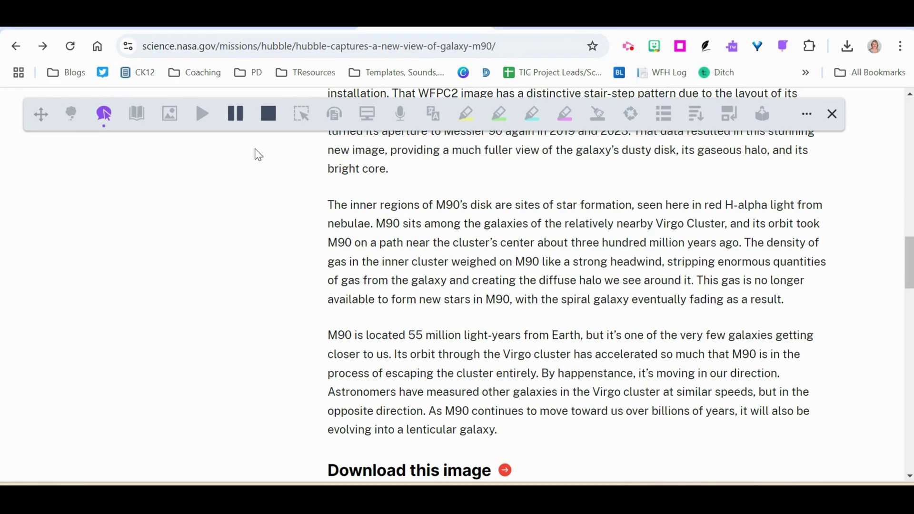
left_click(235, 114)
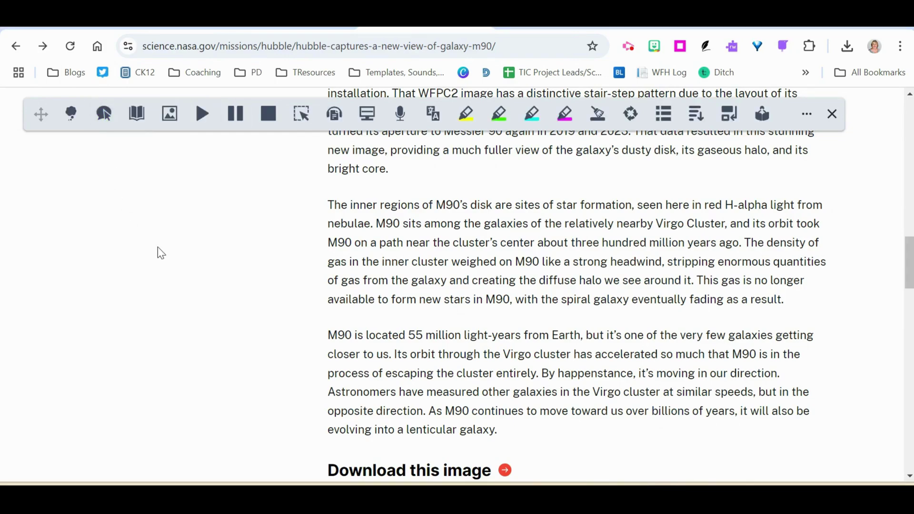
Select the word 'formation' and translate it into Spanish with Translator.
scroll(261, 268, "up", 2)
scroll(261, 268, "up", 2)
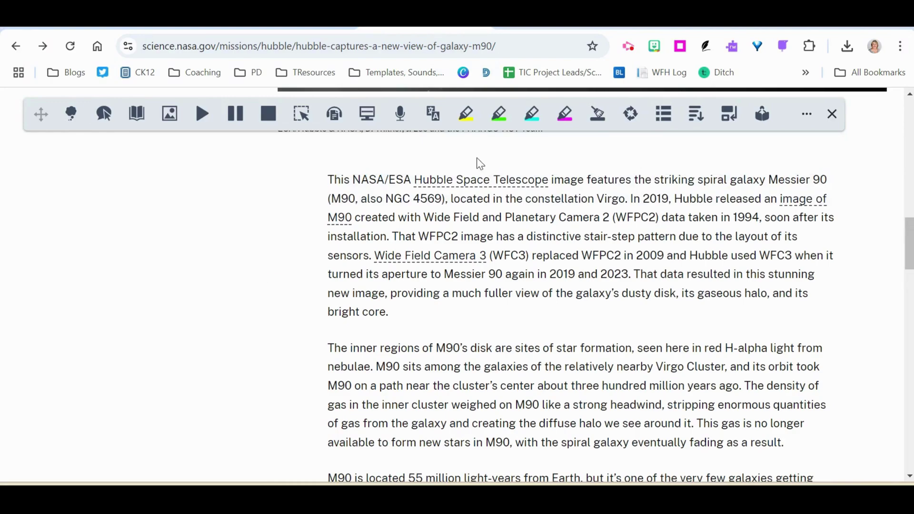
scroll(305, 304, "down", 4)
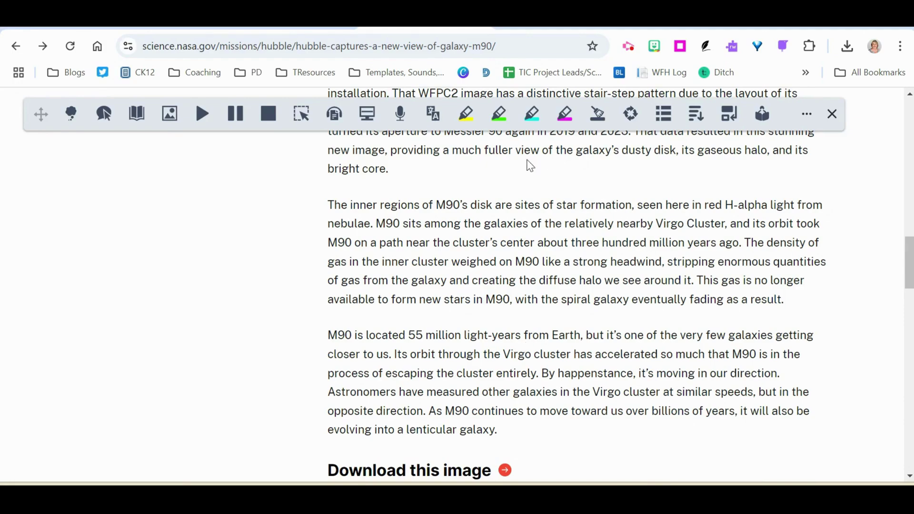
double_click(607, 205)
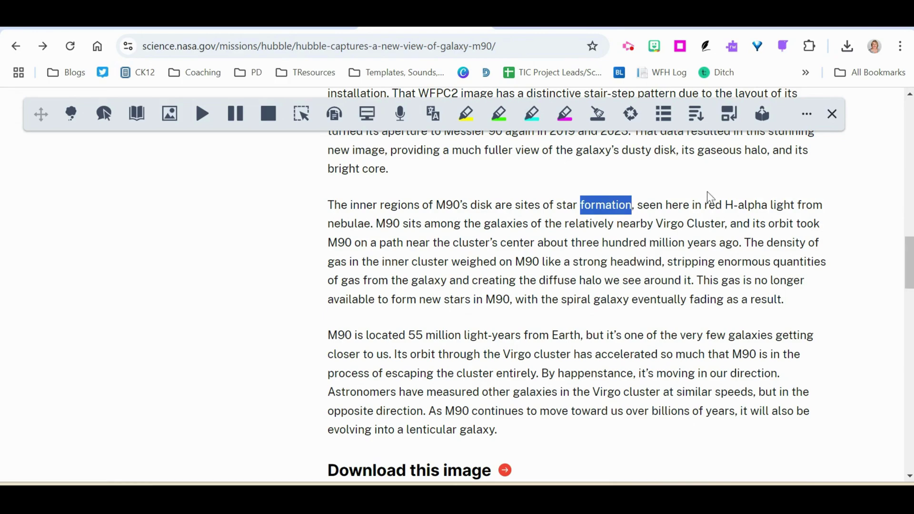
left_click(435, 119)
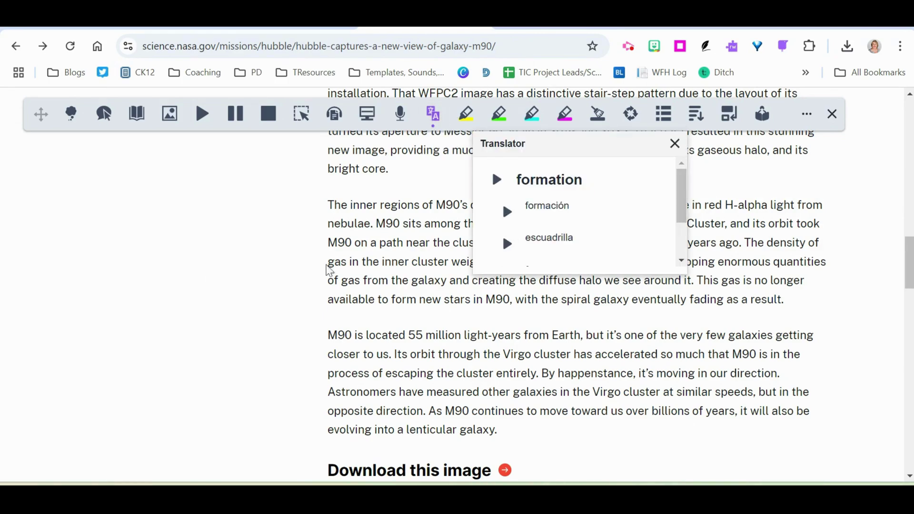
Play 'formation', 'formación' and 'escuadrilla' aloud, then close the Translator panel.
left_click(495, 181)
left_click(508, 215)
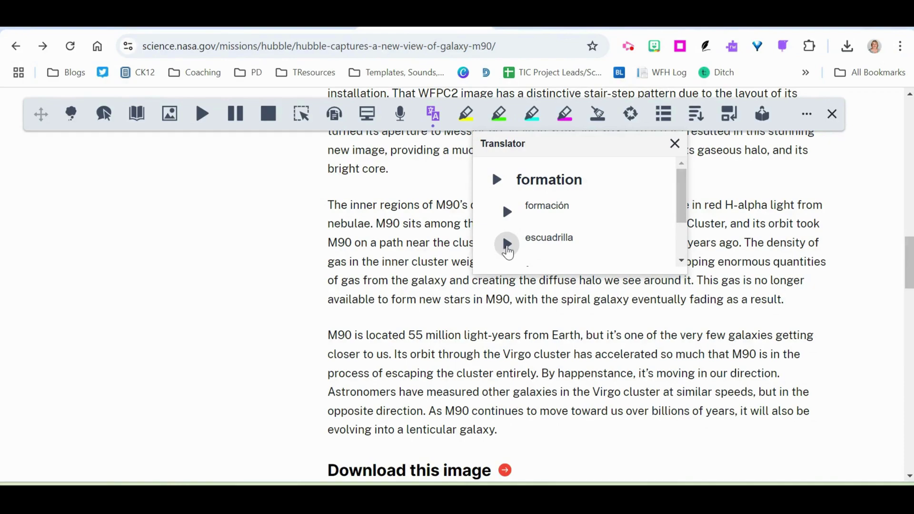
left_click(500, 253)
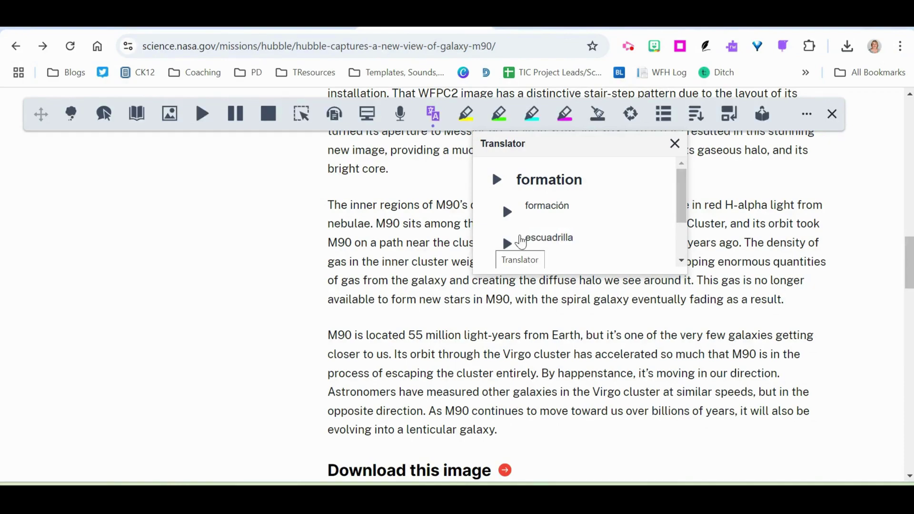
left_click(234, 239)
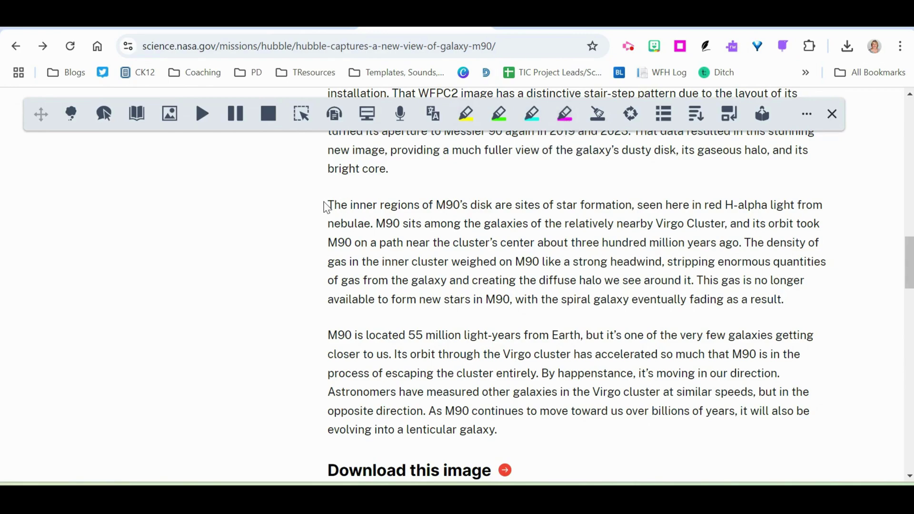
Highlight the 'That WFPC2 image' sentence in yellow and another line in magenta.
scroll(322, 206, "up", 1)
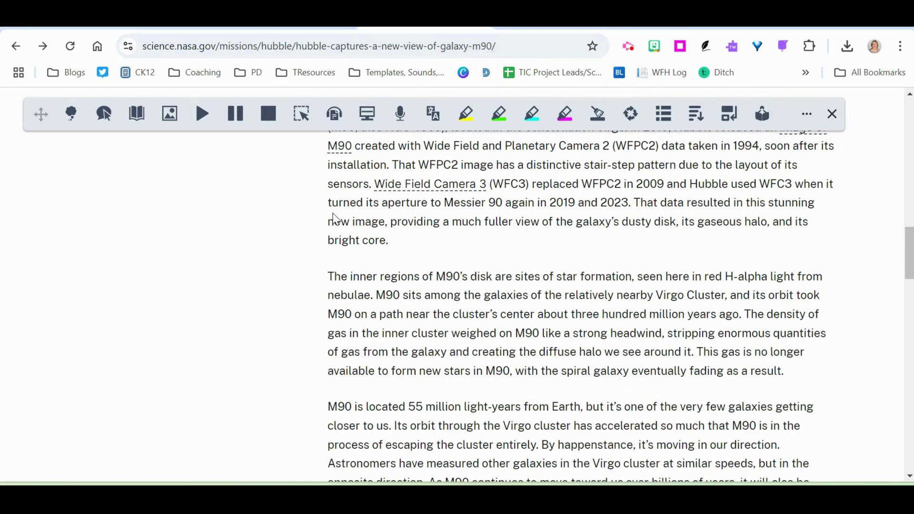
scroll(320, 223, "up", 1)
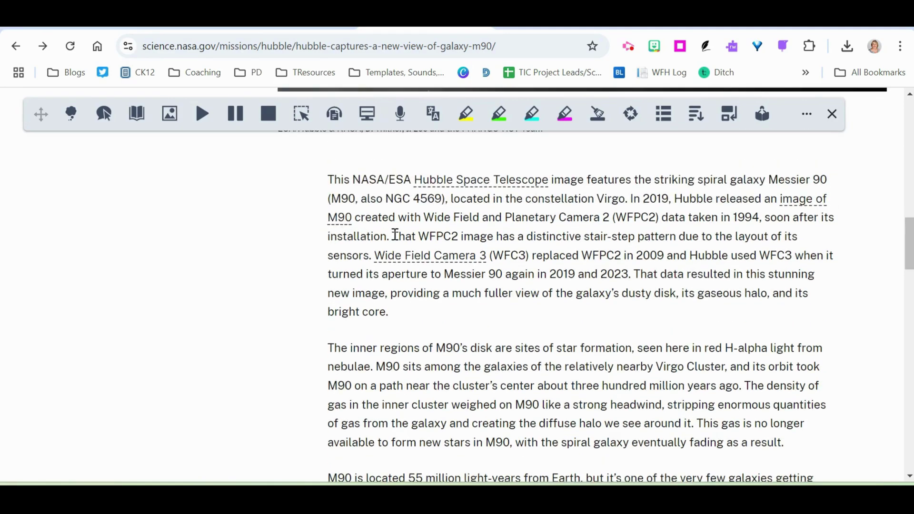
mouse_move(389, 236)
left_mouse_down()
mouse_move(714, 255)
mouse_move(727, 246)
mouse_move(857, 263)
left_mouse_up()
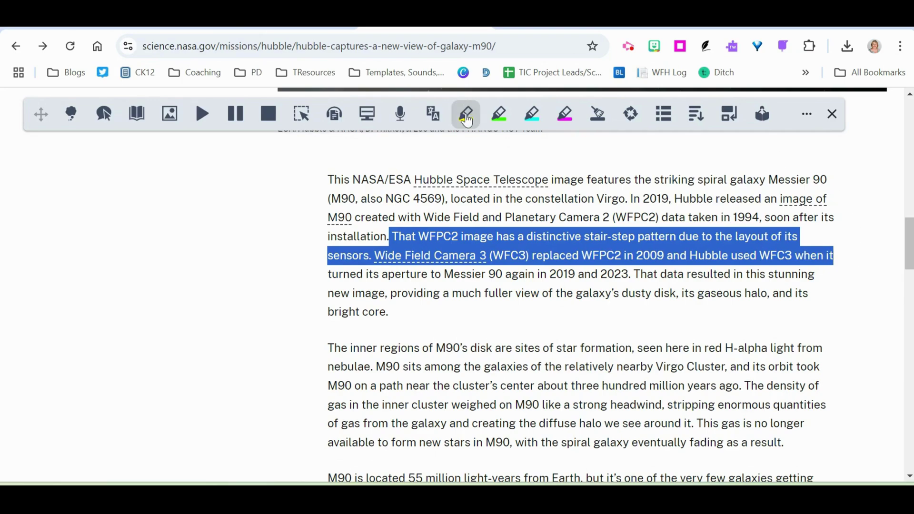
left_click(465, 115)
scroll(455, 329, "down", 1)
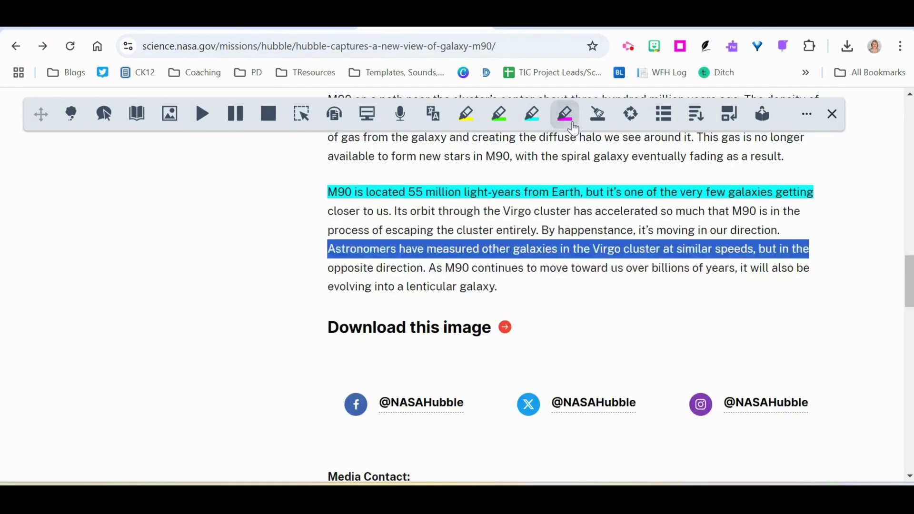
left_click(552, 122)
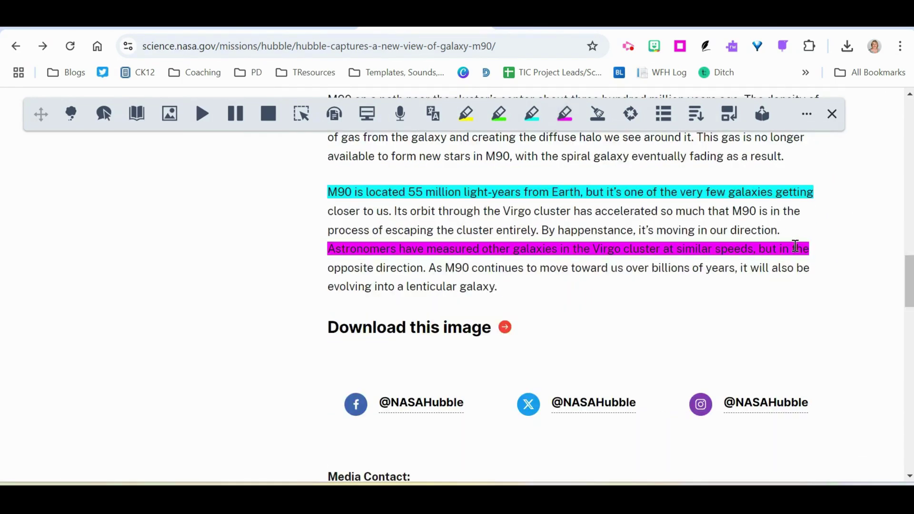
Collect all highlights sorted by colour into a new Google Doc.
scroll(858, 242, "up", 3)
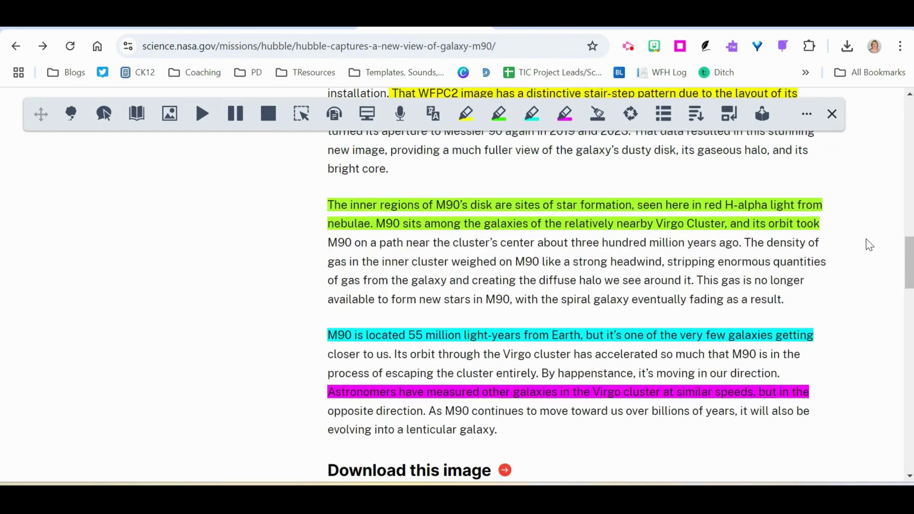
scroll(850, 243, "up", 2)
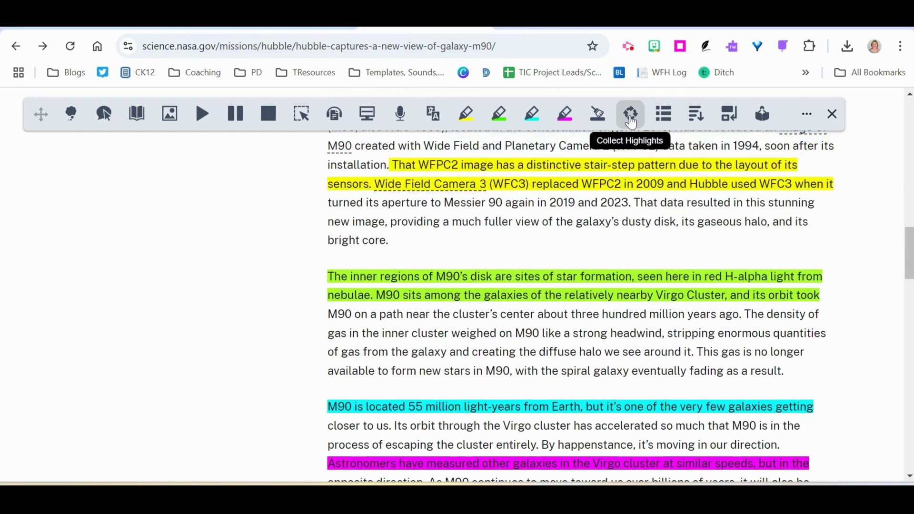
left_click(630, 116)
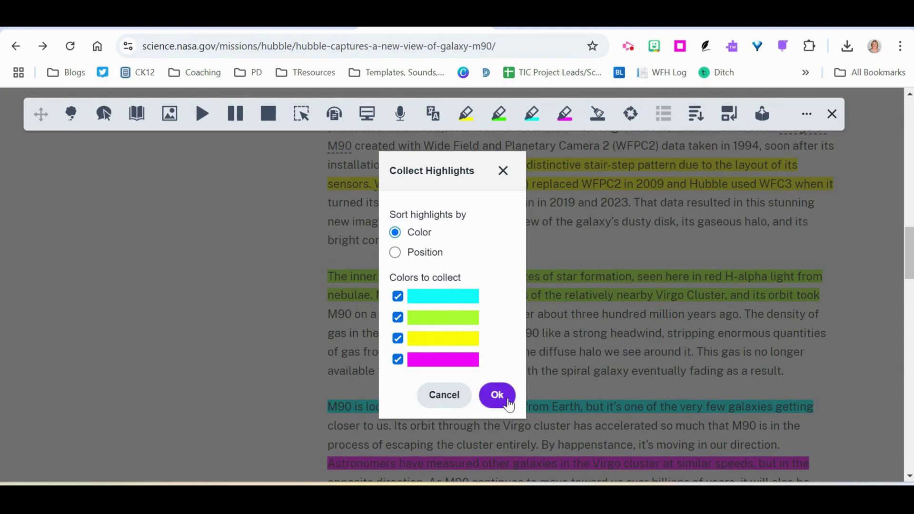
left_click(495, 394)
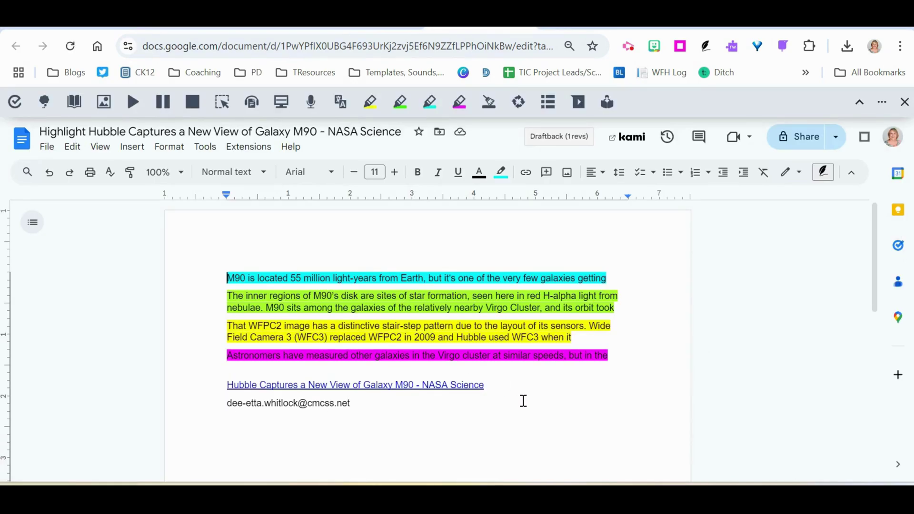
Switch from the highlights document back to the M90 article tab with Ctrl+Tab.
key("ctrl+Tab")
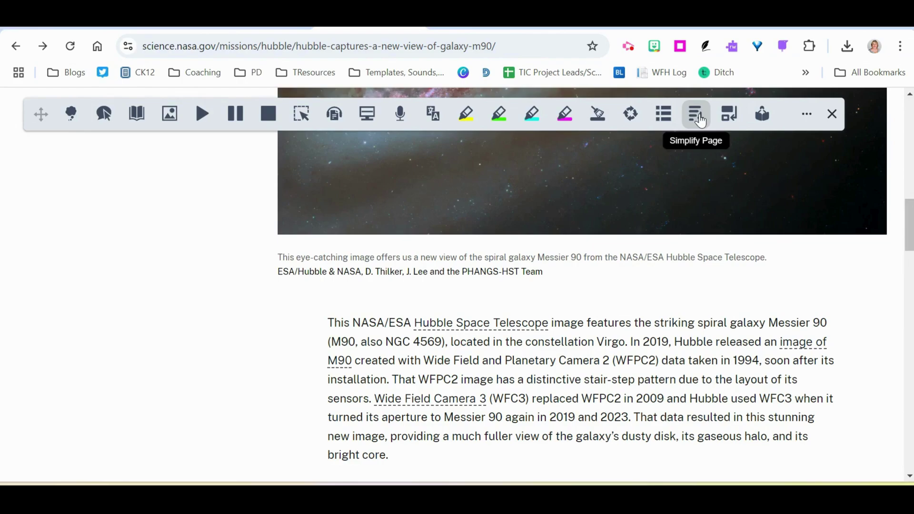
Open the M90 article in Read&Write's Simplify Page view.
scroll(679, 352, "up", 3)
scroll(679, 337, "up", 8)
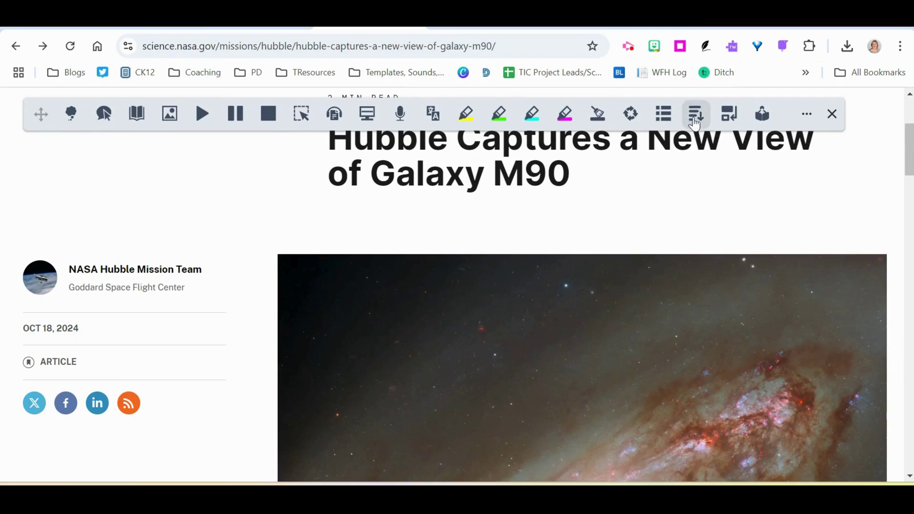
left_click(695, 114)
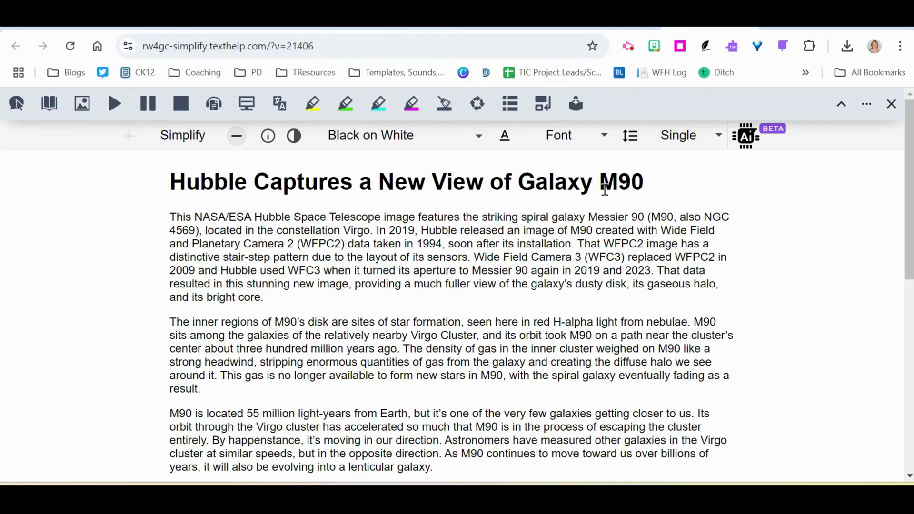
Scroll the simplified article, shorten it to a simpler version, then restore the longer text.
scroll(252, 337, "down", 10)
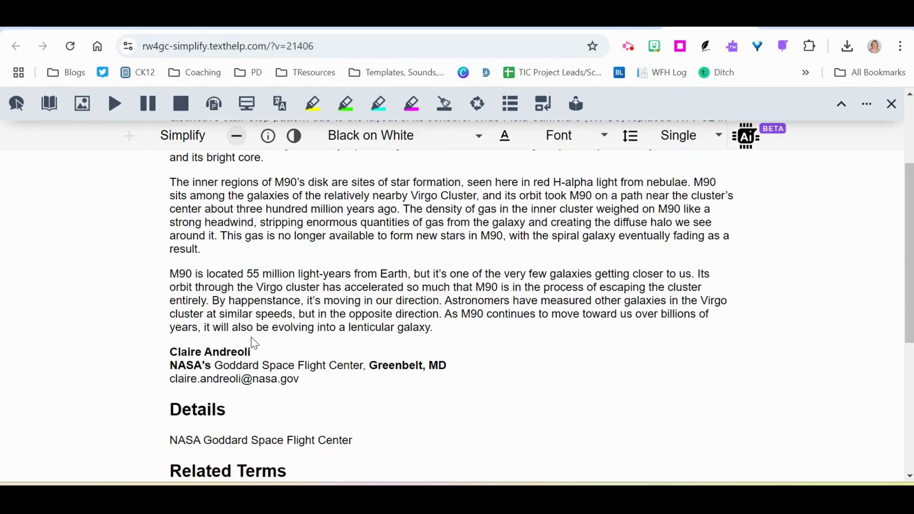
right_click(252, 339)
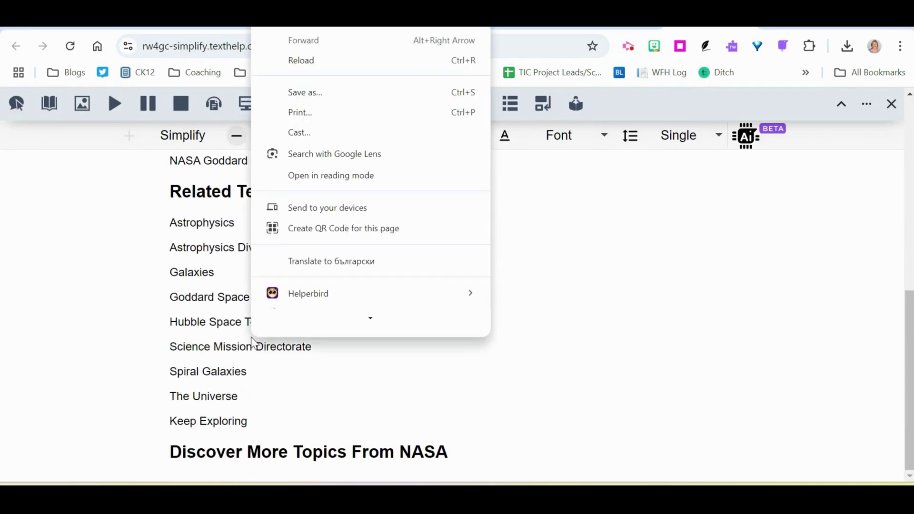
left_click(132, 284)
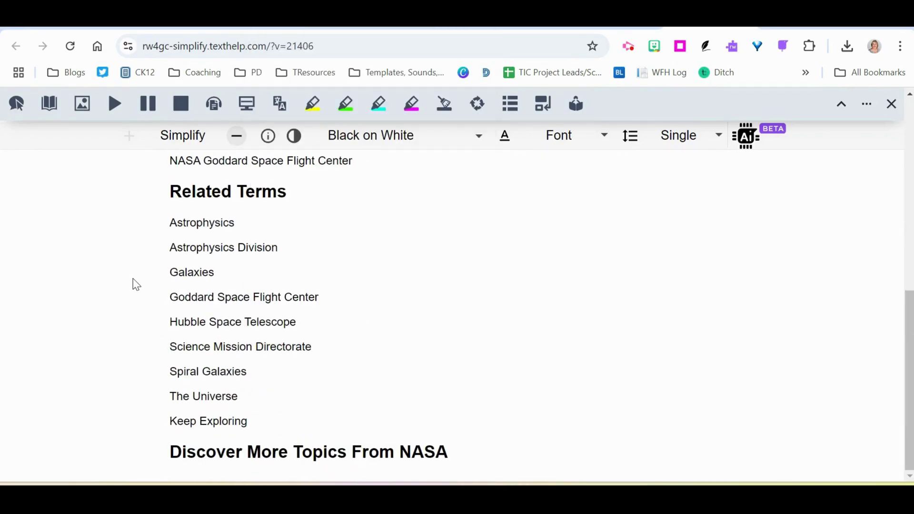
scroll(133, 284, "up", 3)
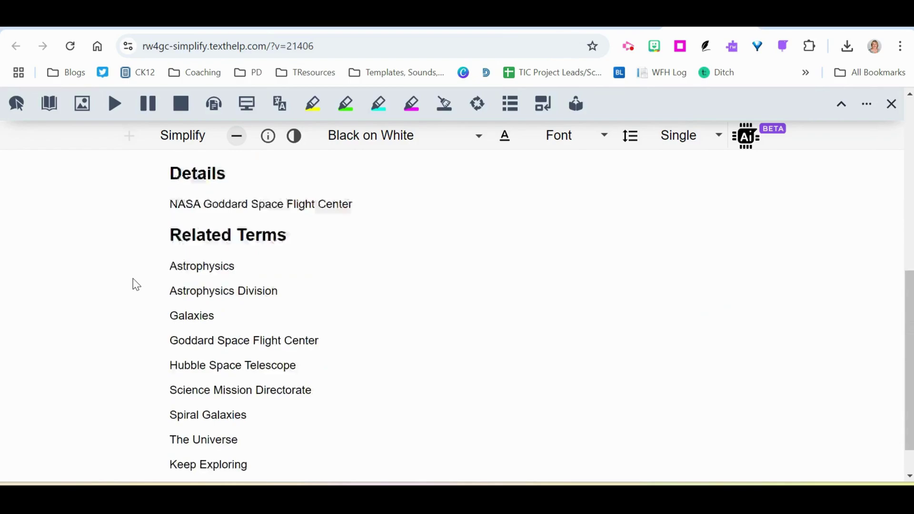
left_click(237, 142)
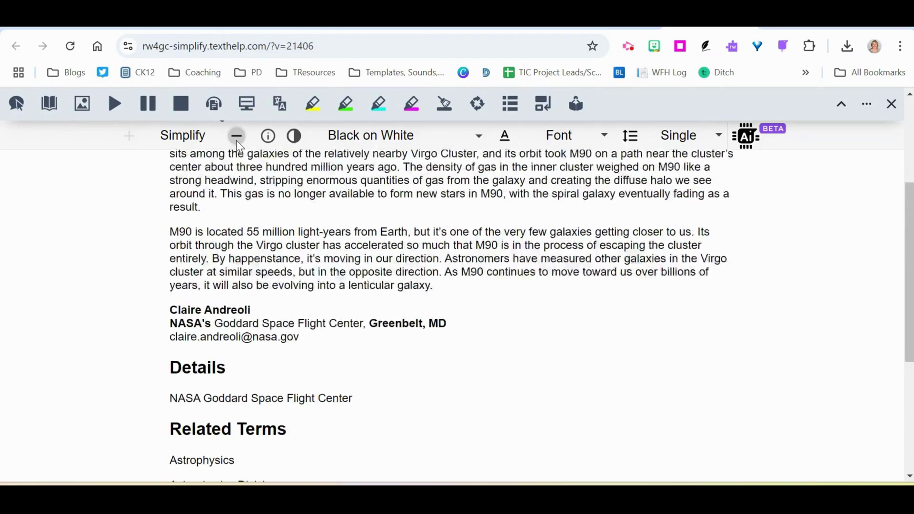
left_click(237, 138)
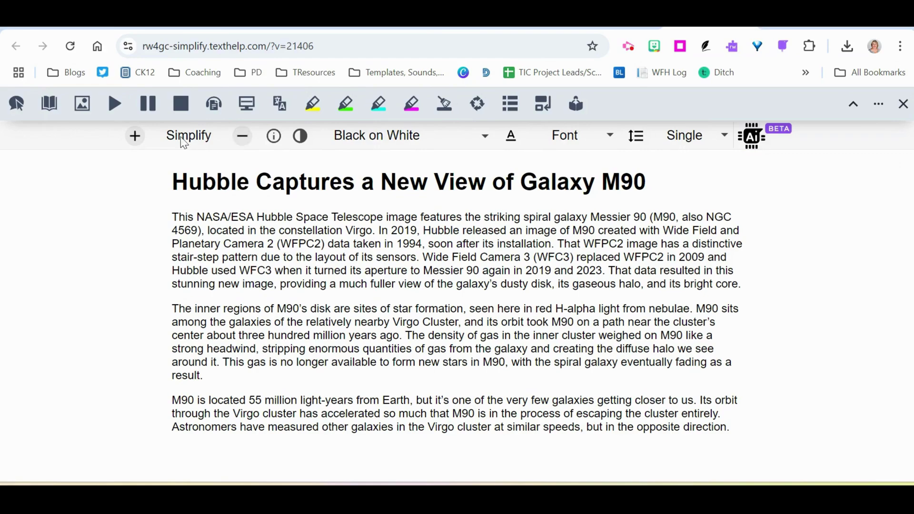
left_click(133, 137)
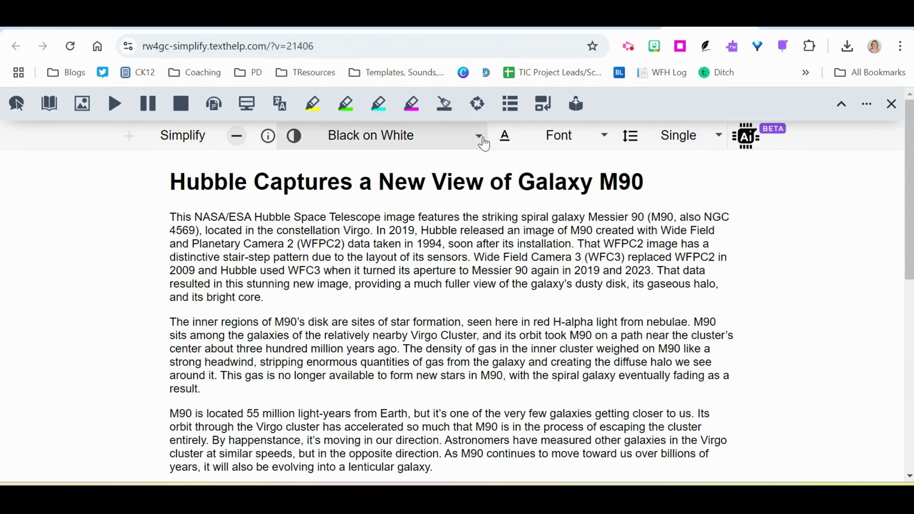
left_click(478, 136)
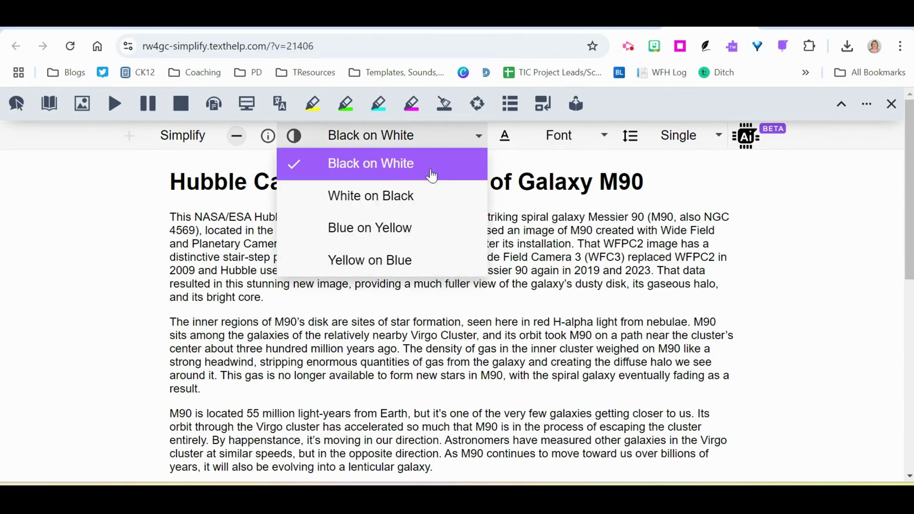
left_click(400, 208)
left_click(402, 136)
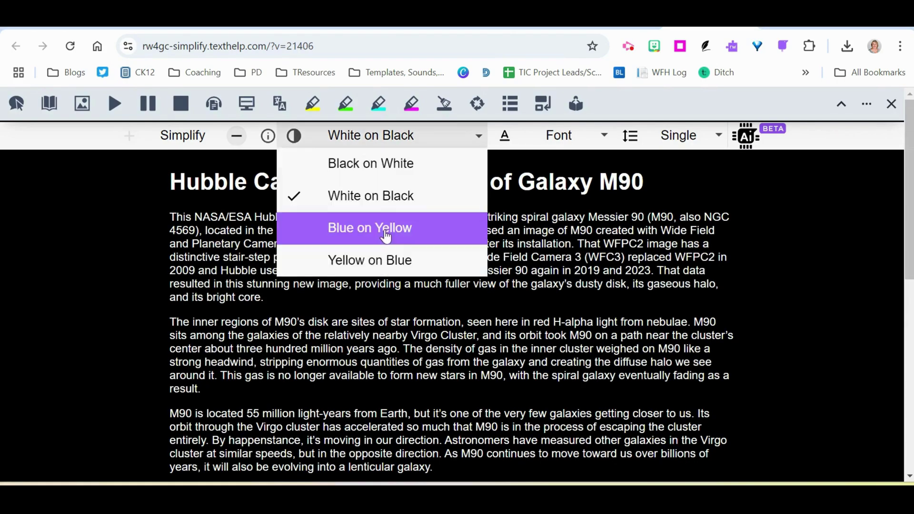
left_click(385, 232)
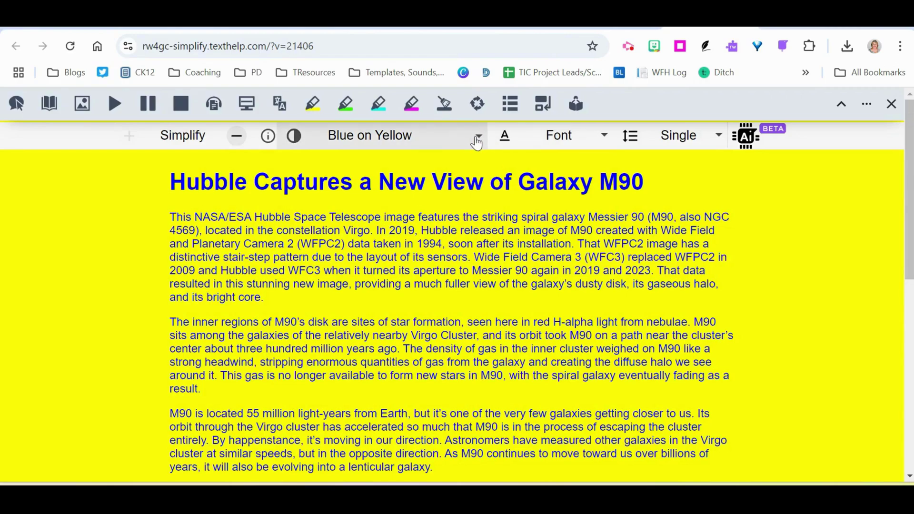
left_click(477, 137)
left_click(386, 269)
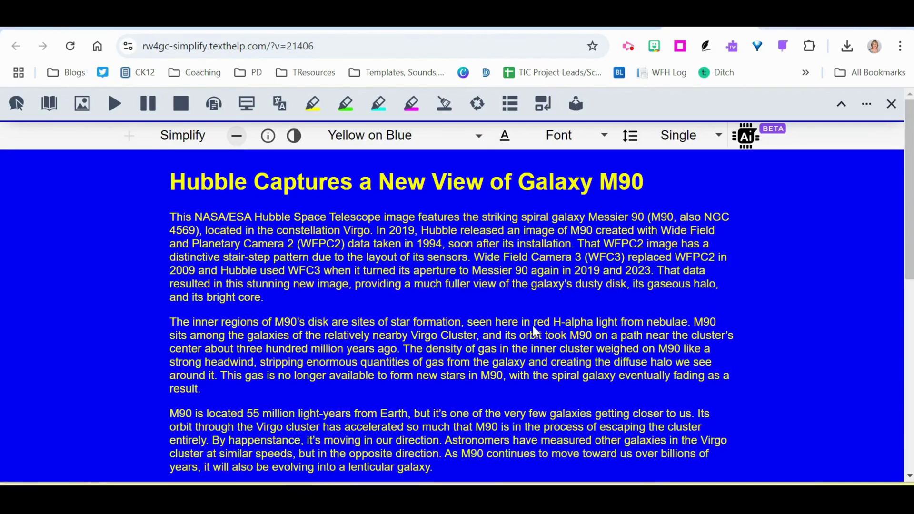
left_click(425, 141)
left_click(410, 164)
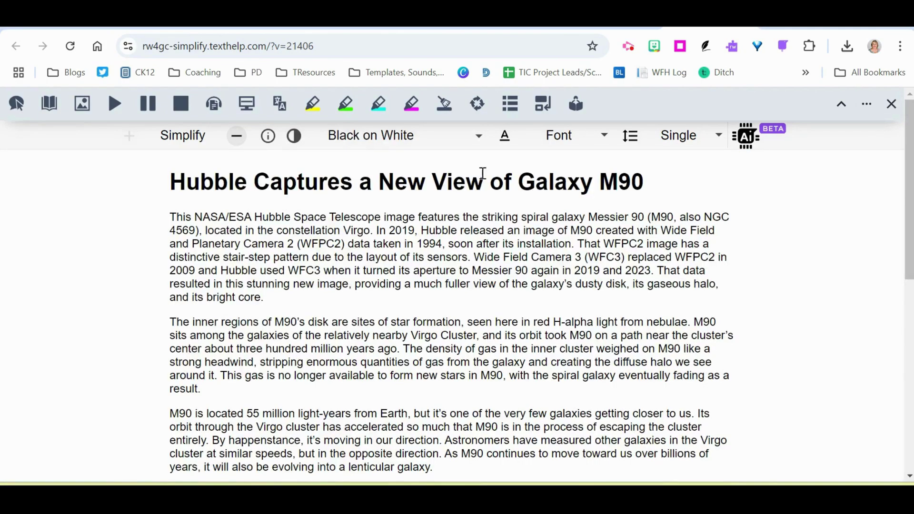
Enlarge the simplified article's text size and set its typeface to Seriff.
left_click(606, 142)
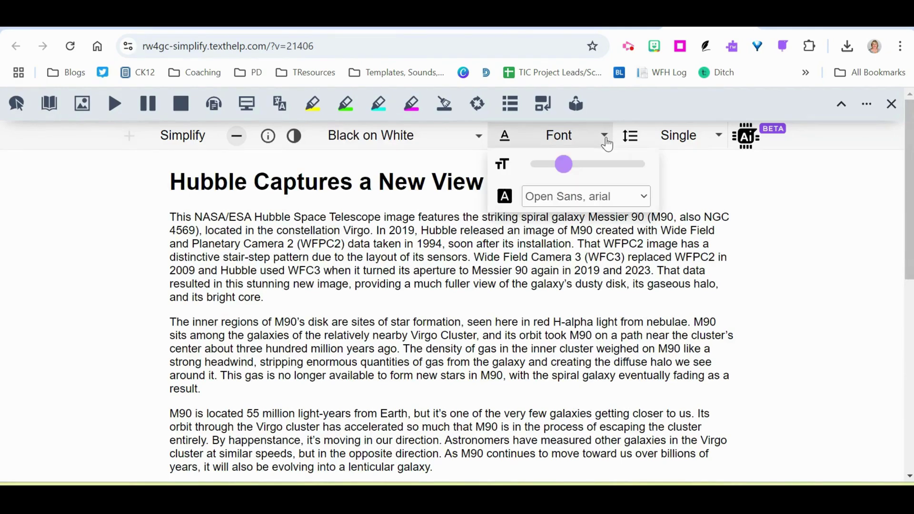
left_click_drag(565, 177, 595, 178)
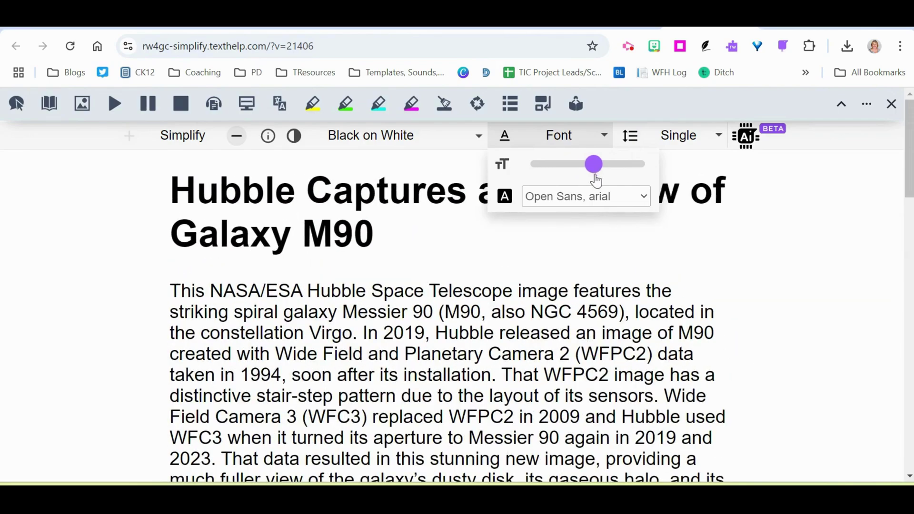
left_click(613, 202)
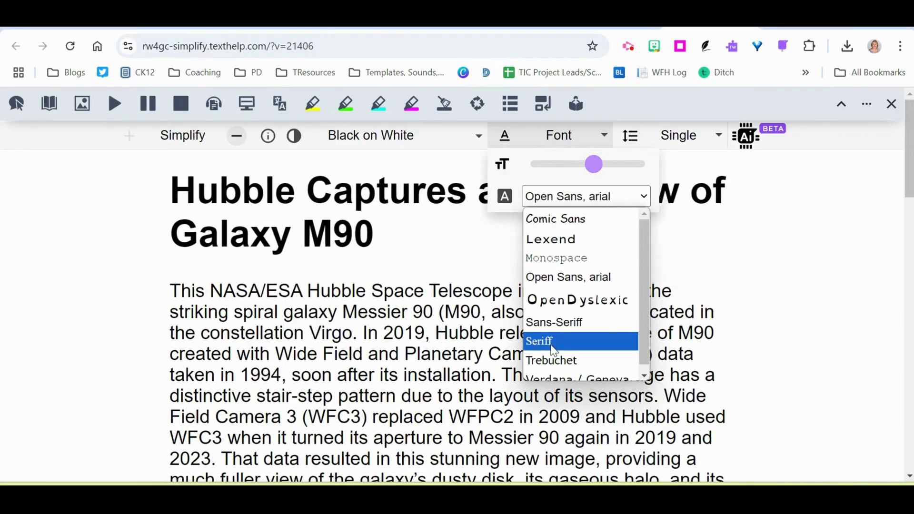
left_click(553, 350)
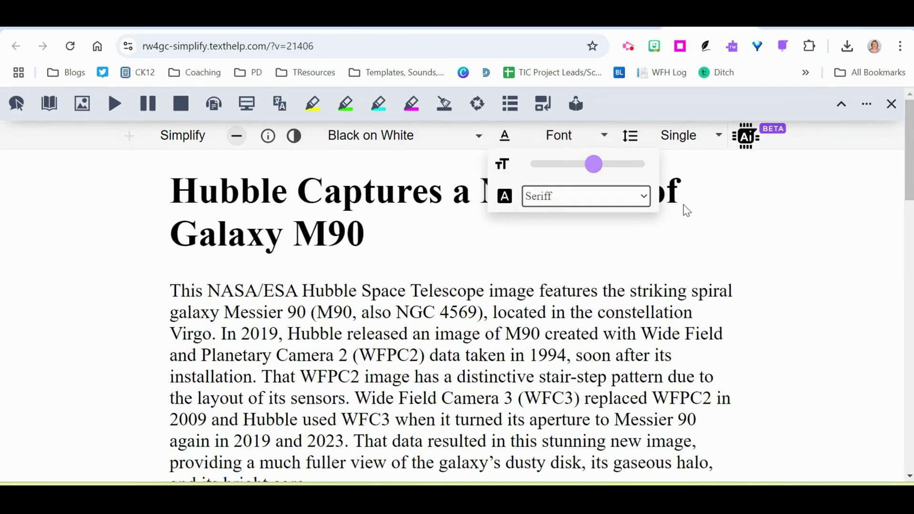
Set the article's line spacing to 1.5 Line.
left_click(692, 137)
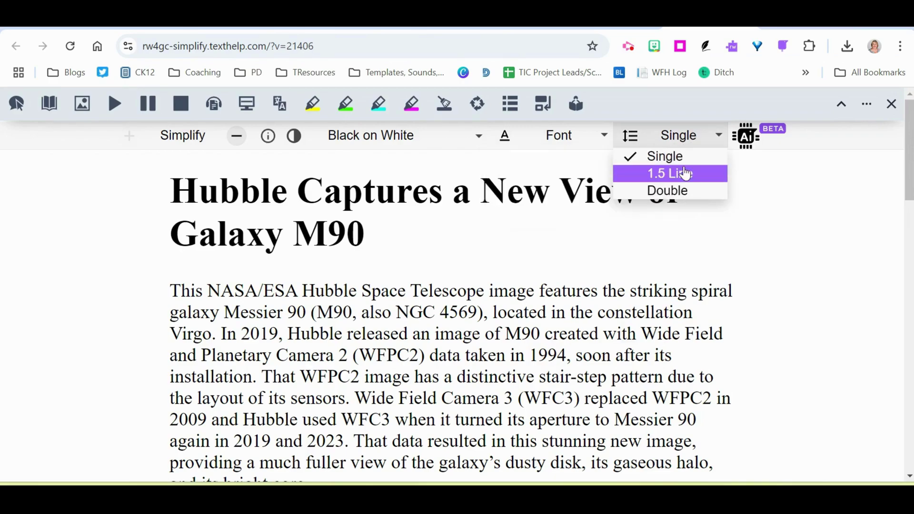
left_click(685, 173)
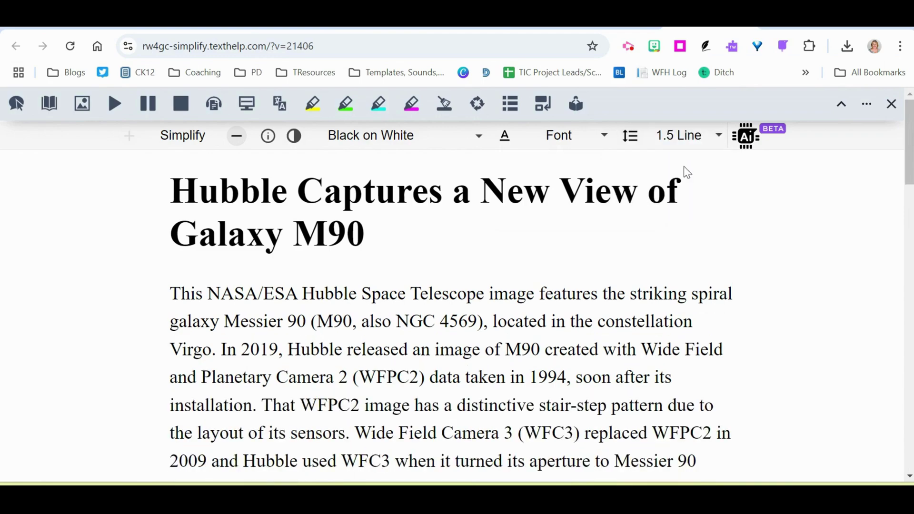
left_click(705, 136)
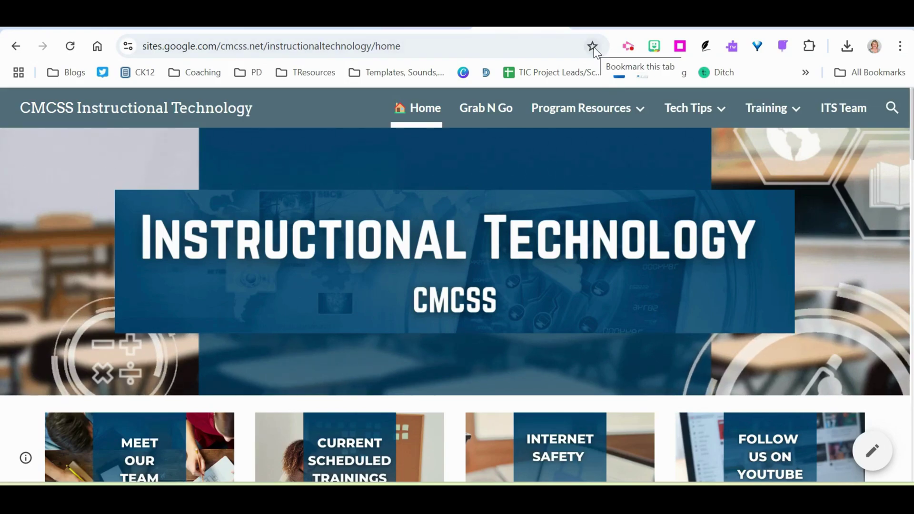
Open the Read&Write page under Program Resources on the district site.
mouse_move(641, 108)
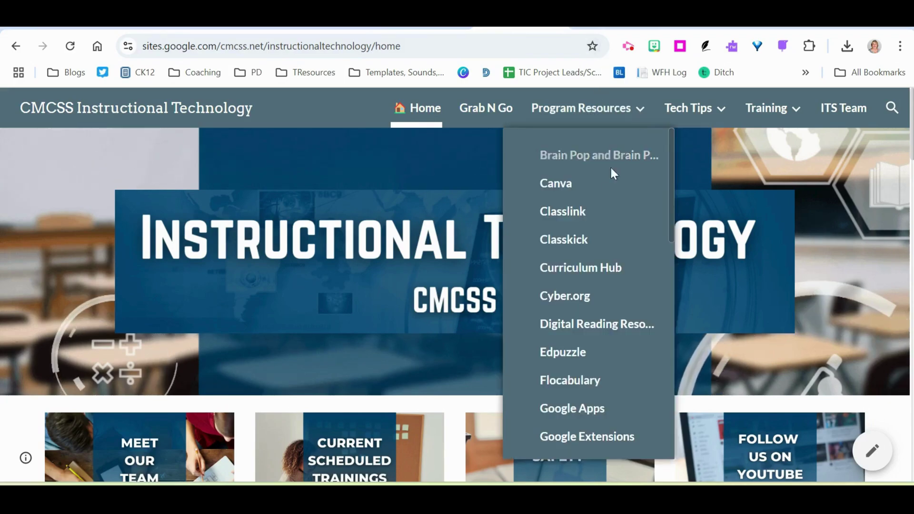
scroll(590, 274, "down", 10)
scroll(590, 277, "down", 3)
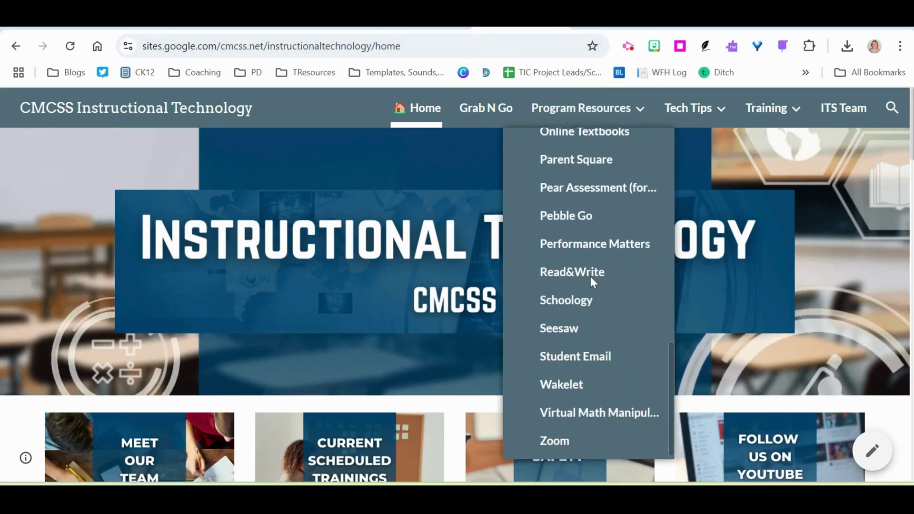
left_click(589, 273)
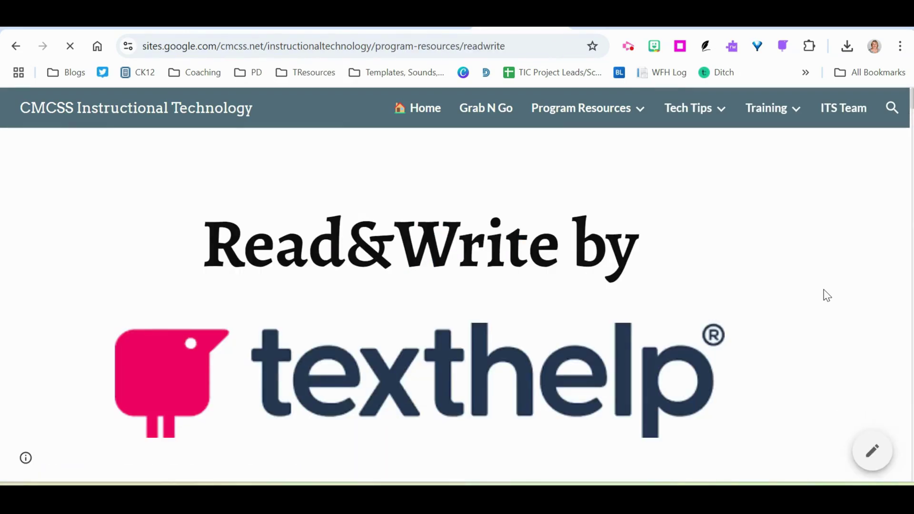
Scroll past the Snap&Read comparison chart down to the Feature Tour - Videos section.
scroll(826, 295, "down", 10)
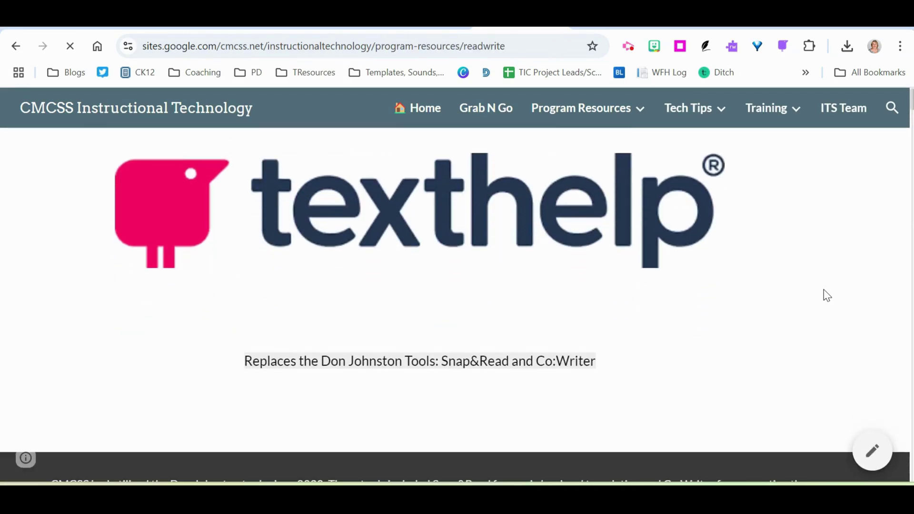
scroll(825, 289, "down", 10)
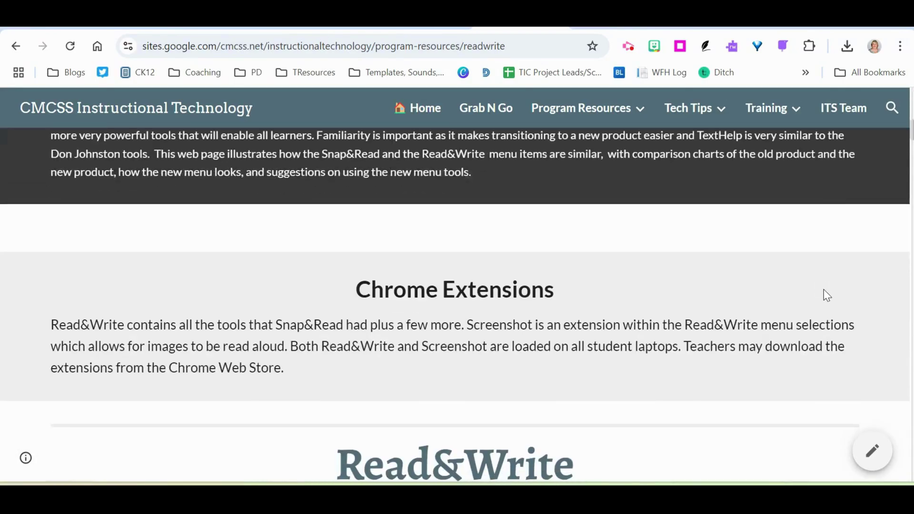
scroll(827, 295, "down", 5)
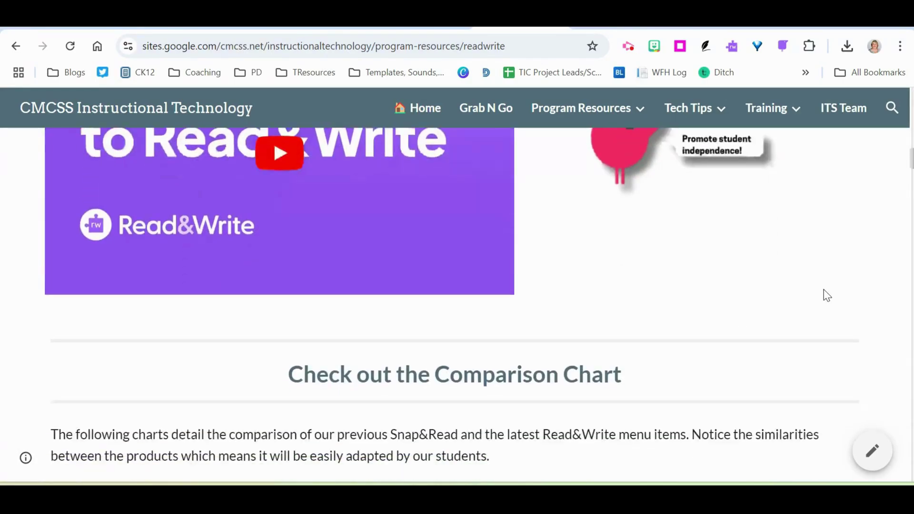
scroll(827, 295, "down", 1)
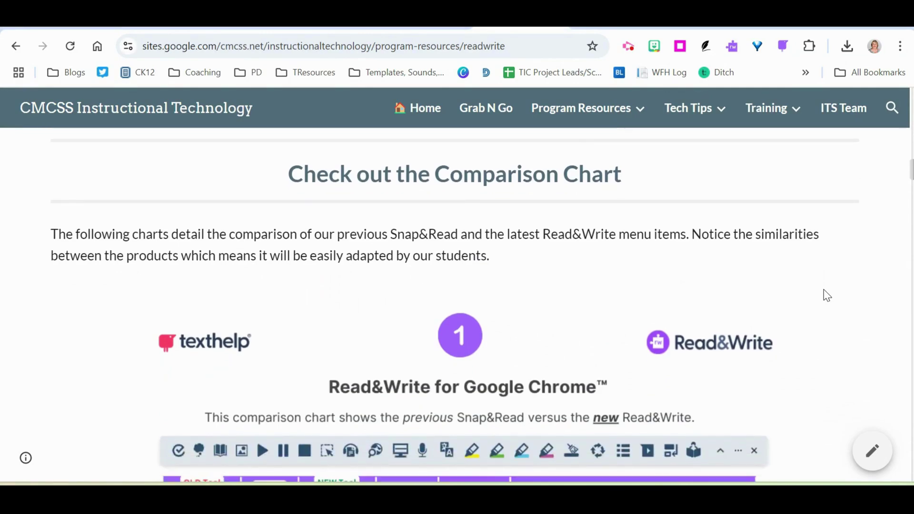
scroll(826, 295, "down", 3)
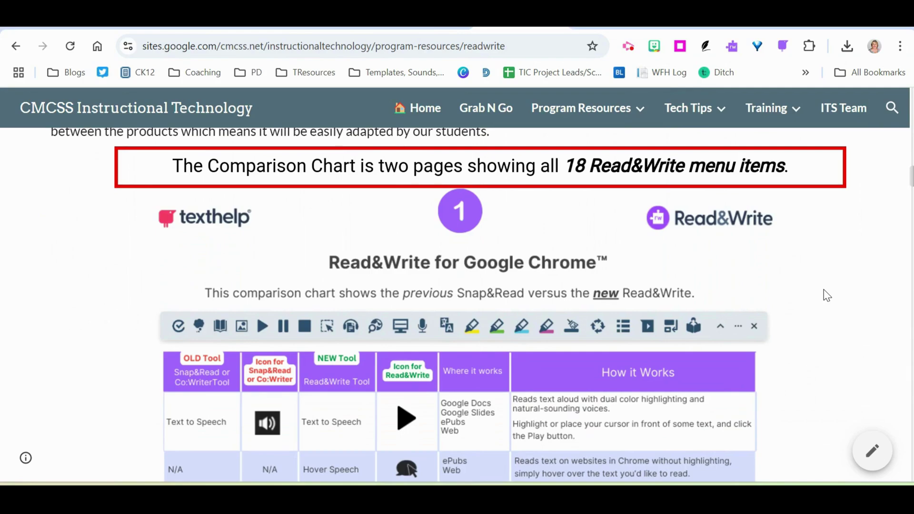
scroll(827, 295, "down", 3)
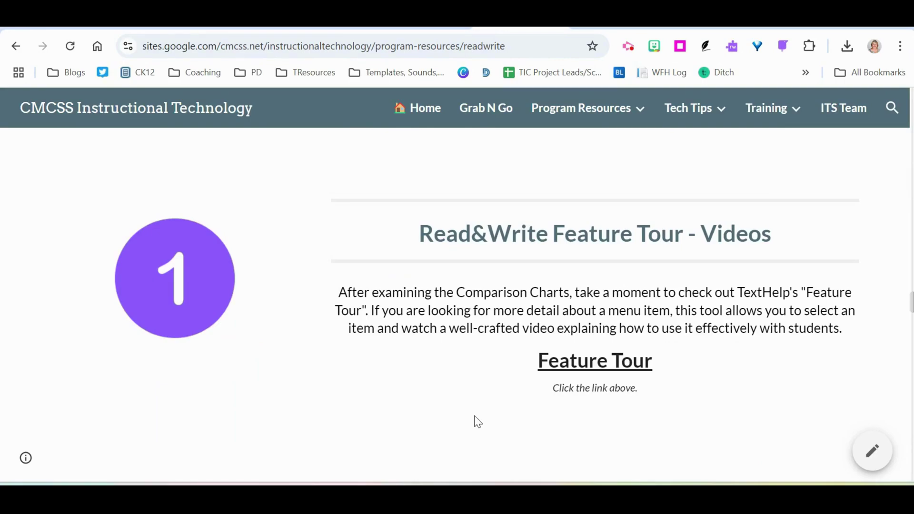
scroll(474, 415, "down", 1)
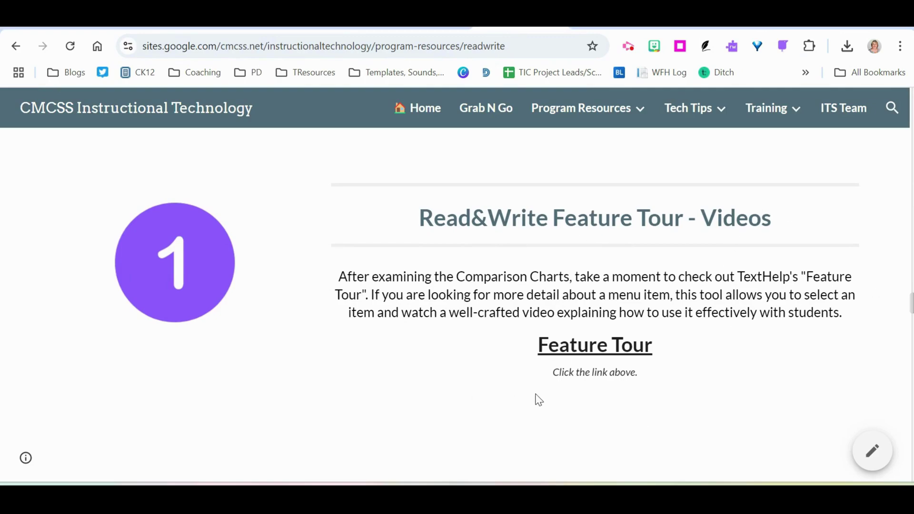
Open Texthelp's Read&Write Feature Tour and browse its page.
left_click(603, 347)
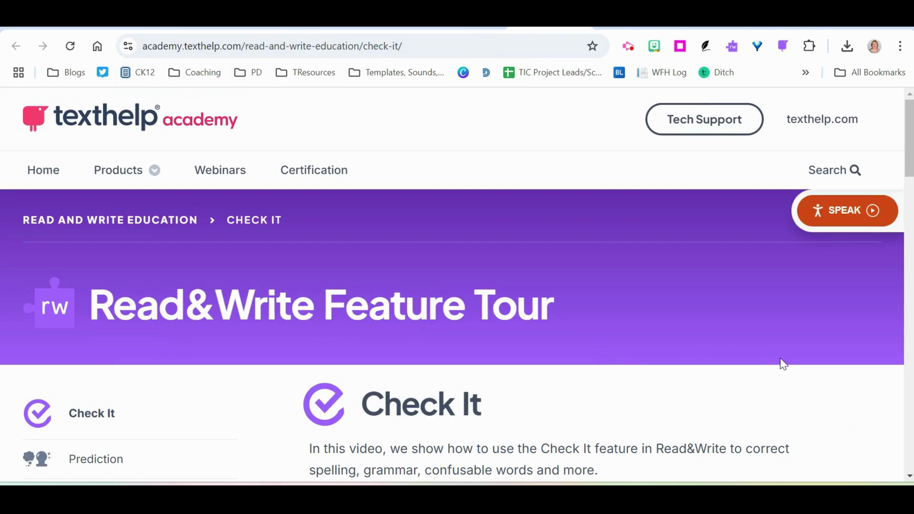
scroll(783, 364, "down", 3)
scroll(783, 364, "down", 4)
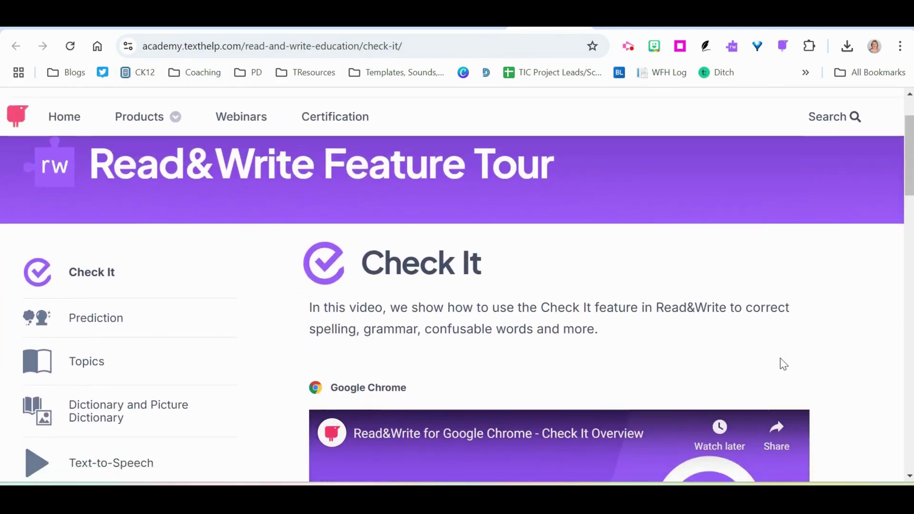
scroll(781, 363, "down", 1)
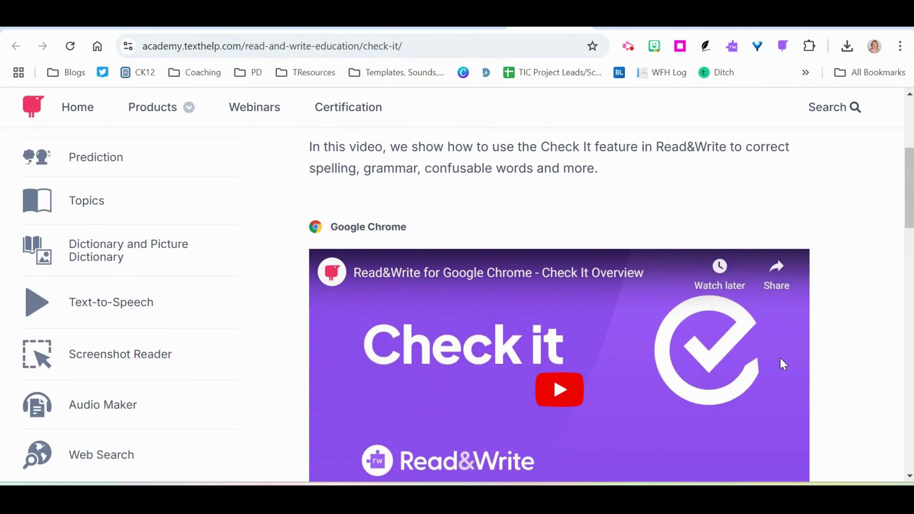
scroll(781, 364, "up", 2)
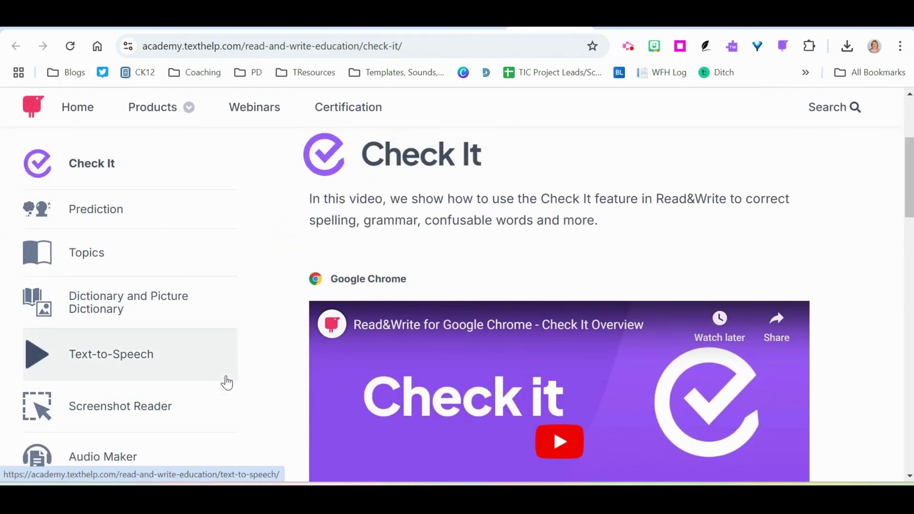
scroll(226, 375, "down", 2)
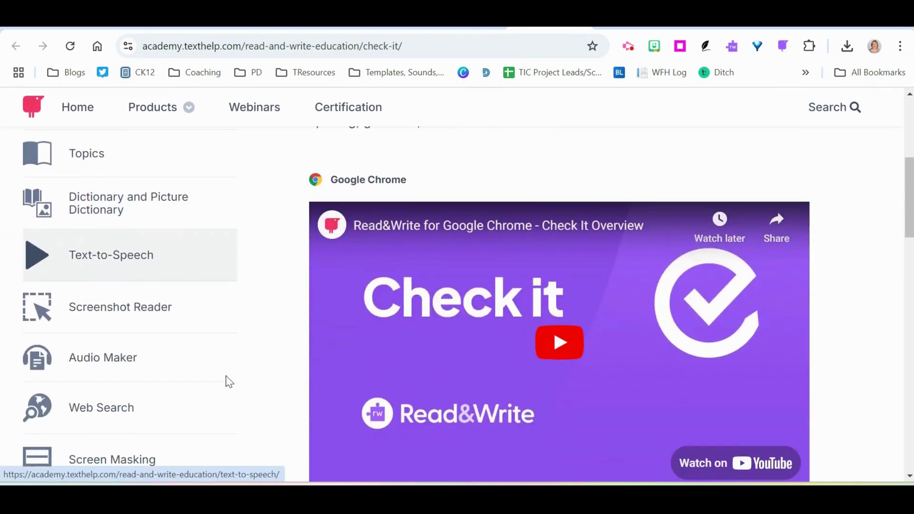
View the Audio Maker tour videos, then close the tab to return to the resource page.
left_click(133, 363)
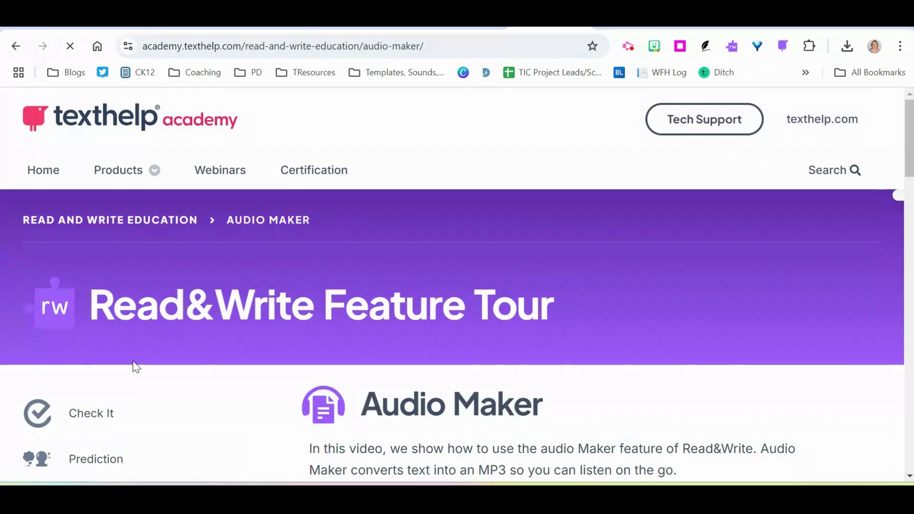
scroll(580, 380, "down", 2)
scroll(580, 380, "down", 3)
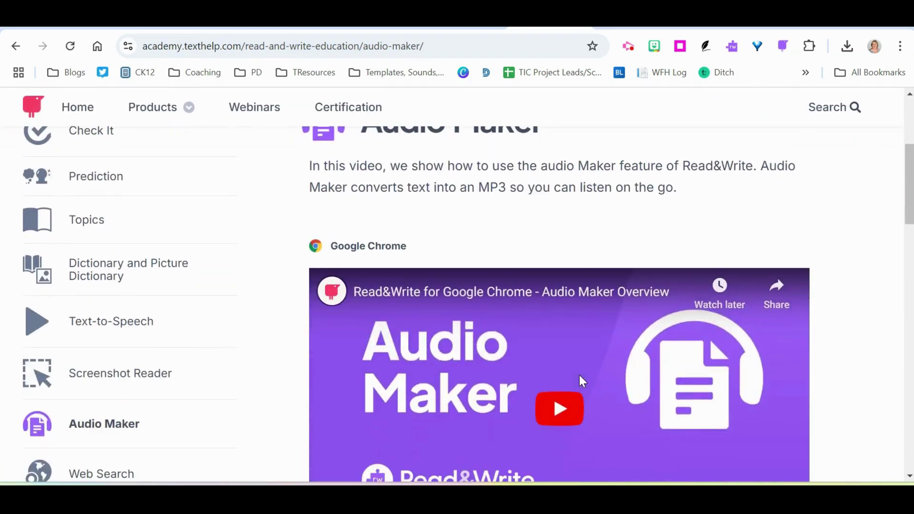
scroll(596, 347, "down", 2)
scroll(595, 339, "down", 5)
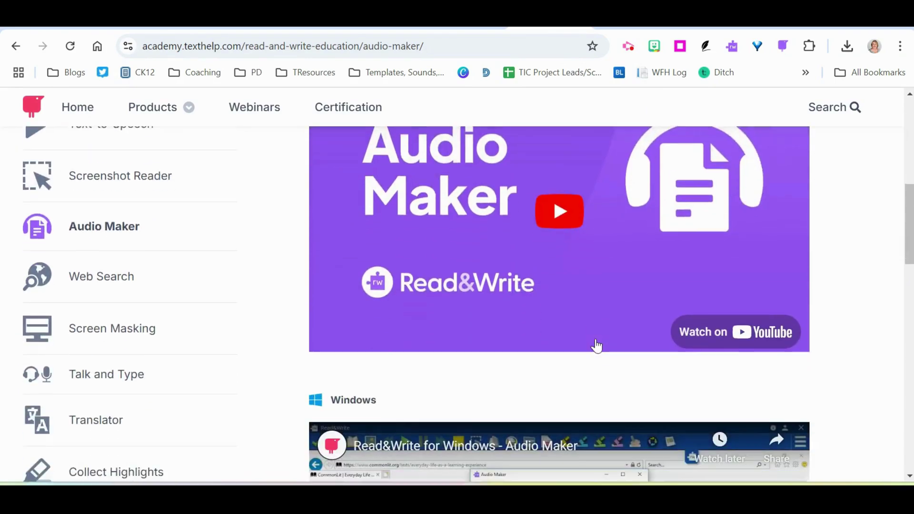
scroll(596, 343, "down", 2)
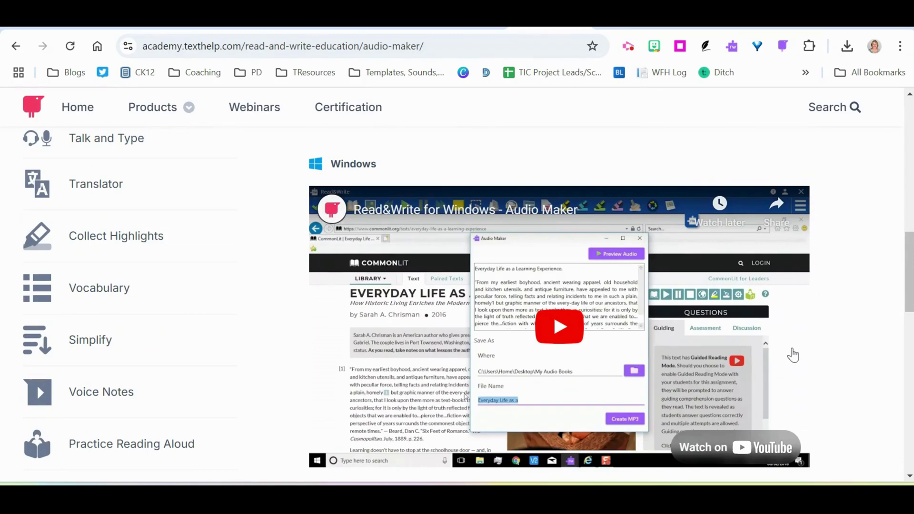
scroll(793, 355, "down", 3)
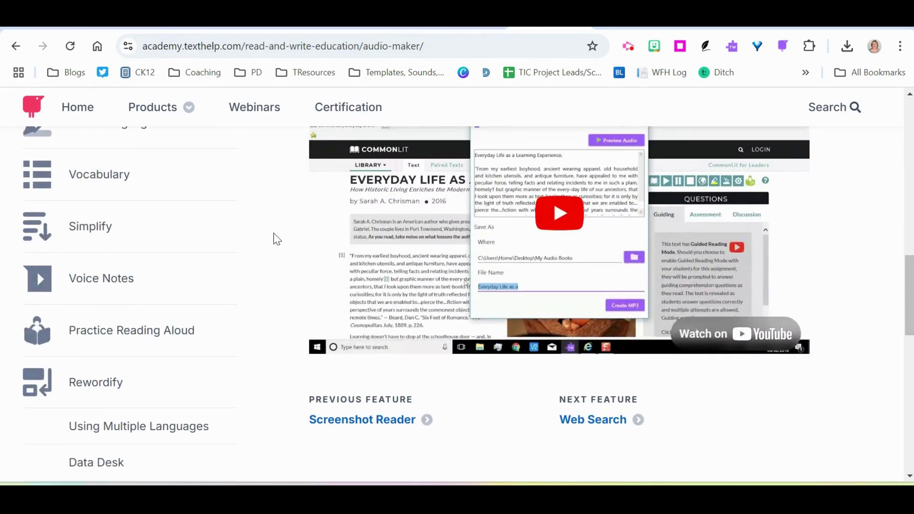
key("ctrl+w")
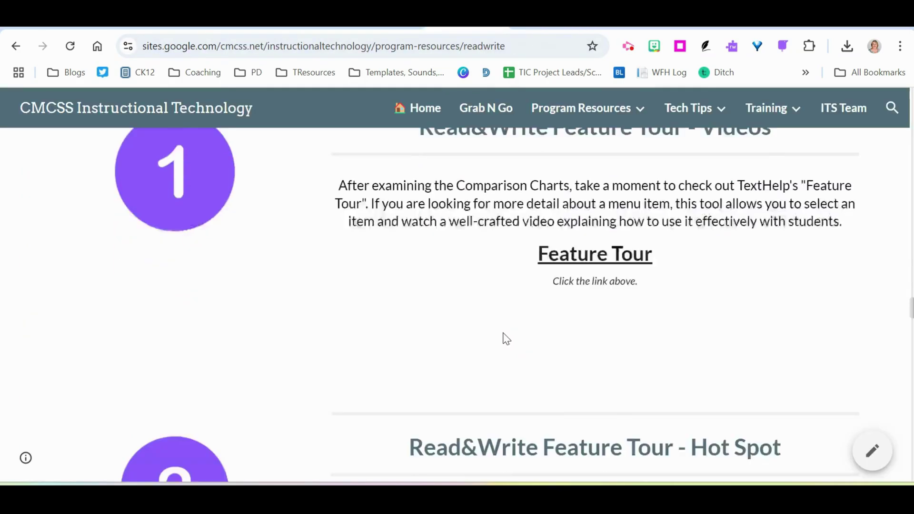
Open the Audiomaker info popup from the arrow on the Read&Write Hot Spot ThingLink.
scroll(504, 336, "down", 3)
scroll(618, 367, "down", 5)
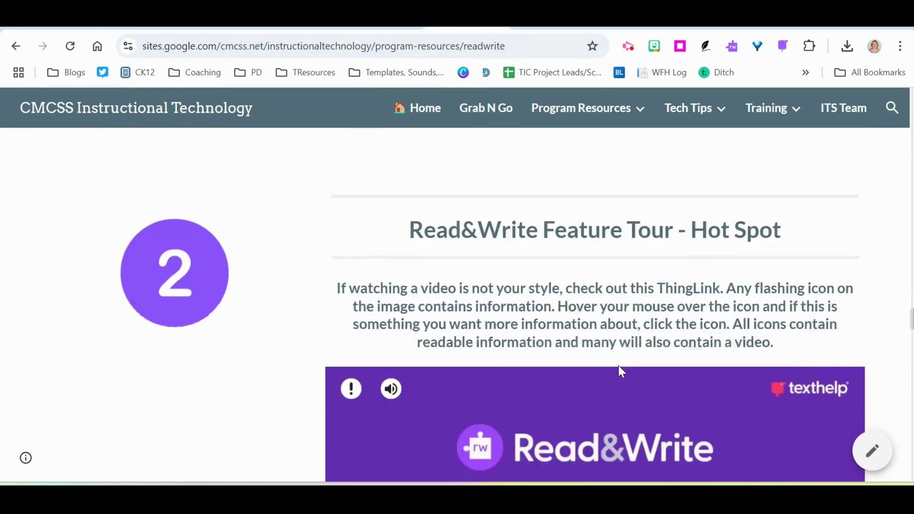
scroll(619, 367, "down", 3)
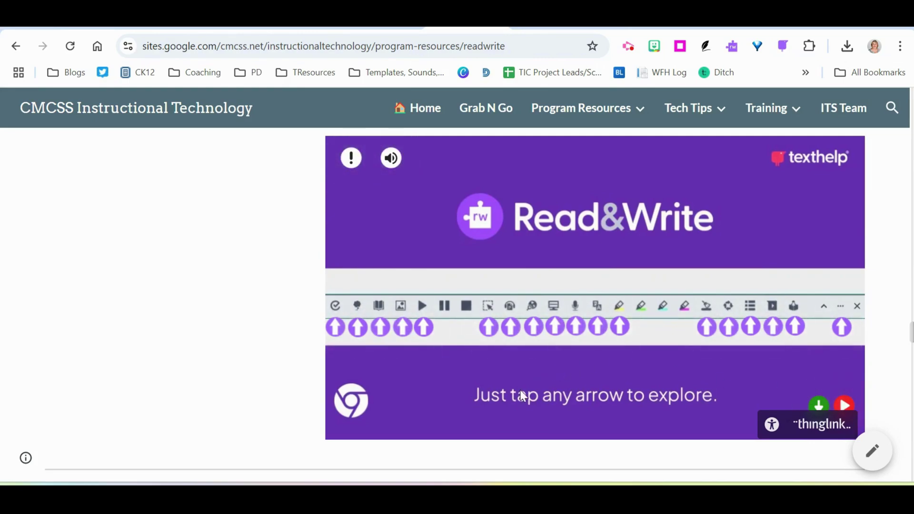
mouse_move(512, 333)
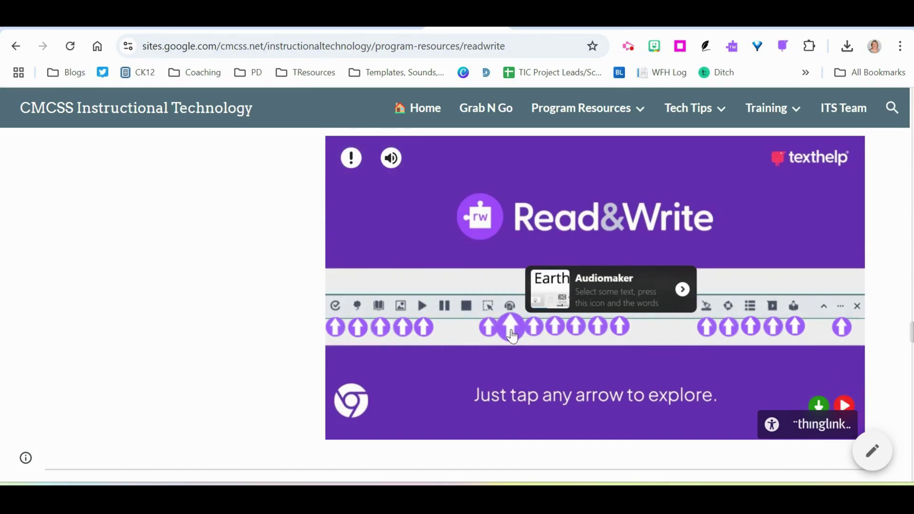
left_click(512, 335)
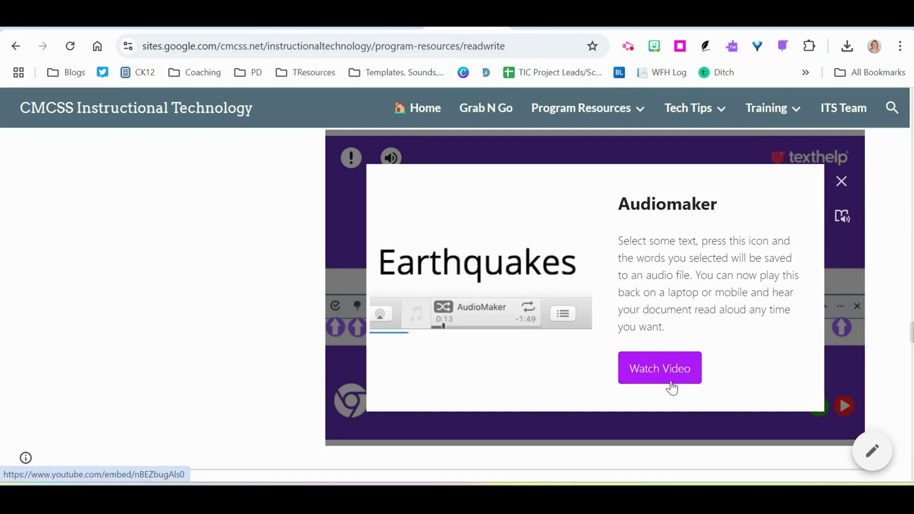
scroll(670, 373, "down", 10)
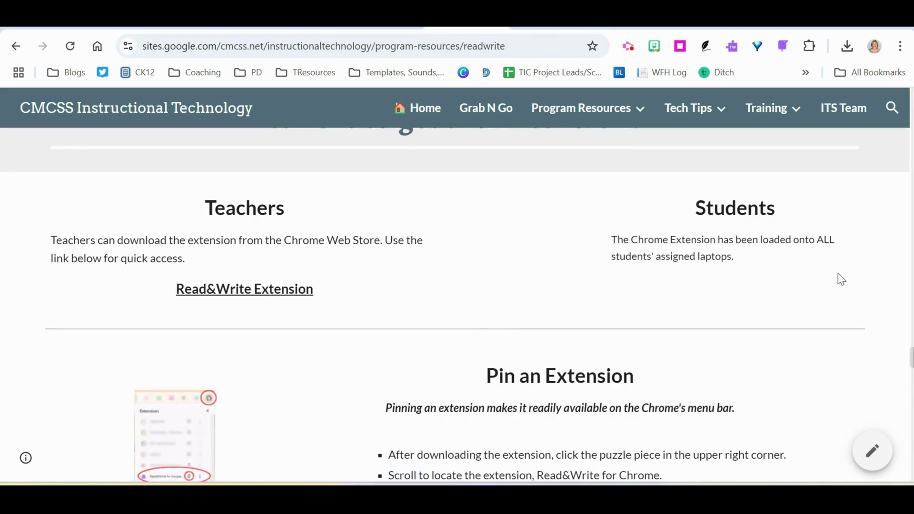
Scroll past the five Pin an Extension steps to the Read&Write Tutorials heading.
scroll(841, 279, "down", 1)
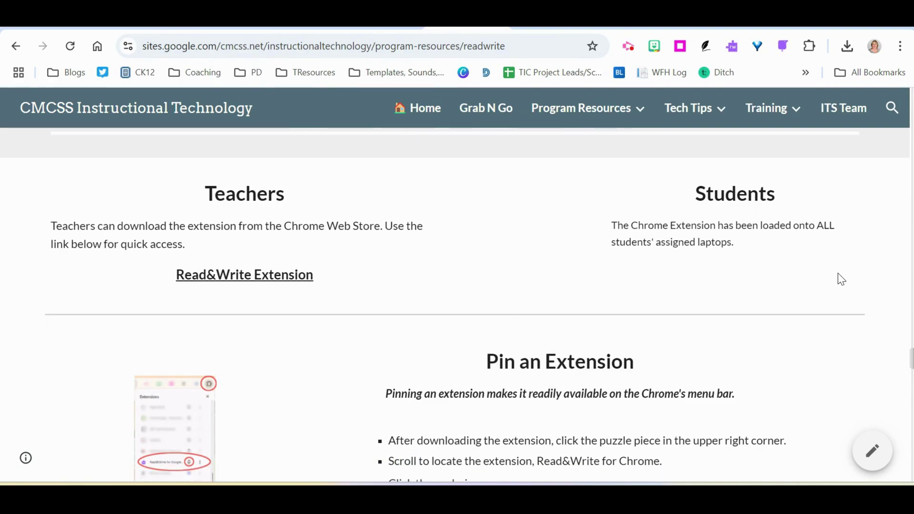
scroll(841, 279, "down", 4)
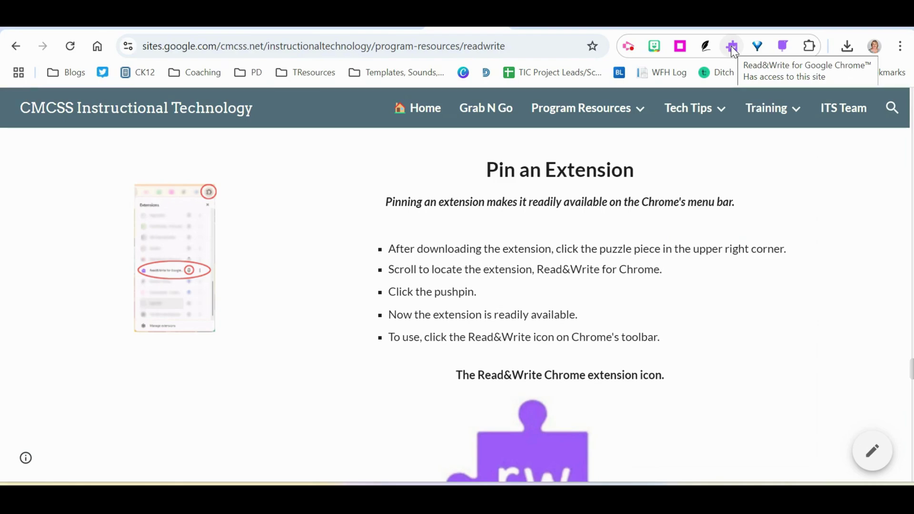
Scroll to the Session One and Session Two lists and through the embedded training plan.
scroll(465, 326, "down", 10)
scroll(467, 329, "up", 1)
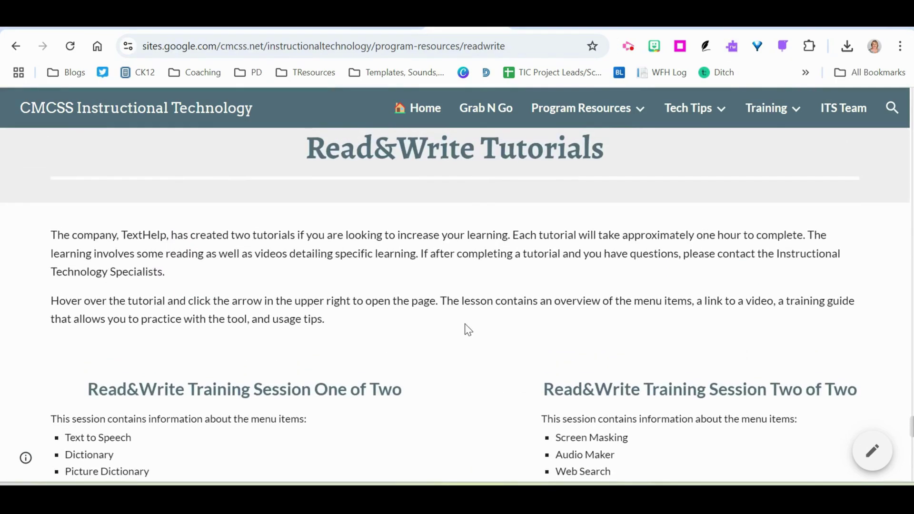
scroll(468, 329, "down", 3)
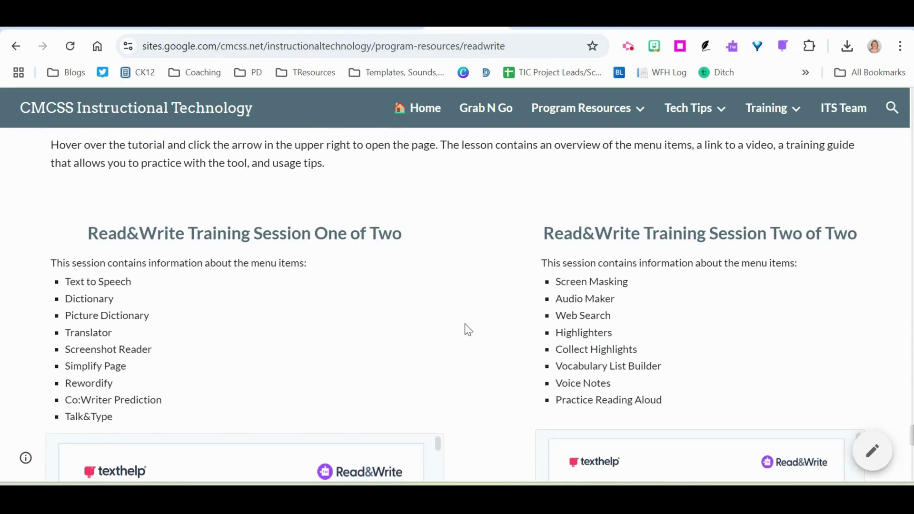
scroll(466, 329, "down", 2)
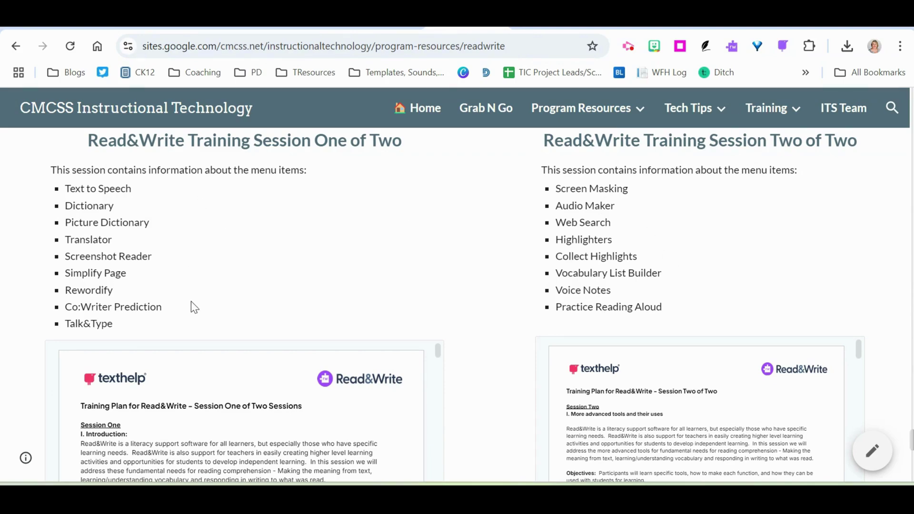
scroll(220, 425, "down", 3)
scroll(295, 409, "up", 1)
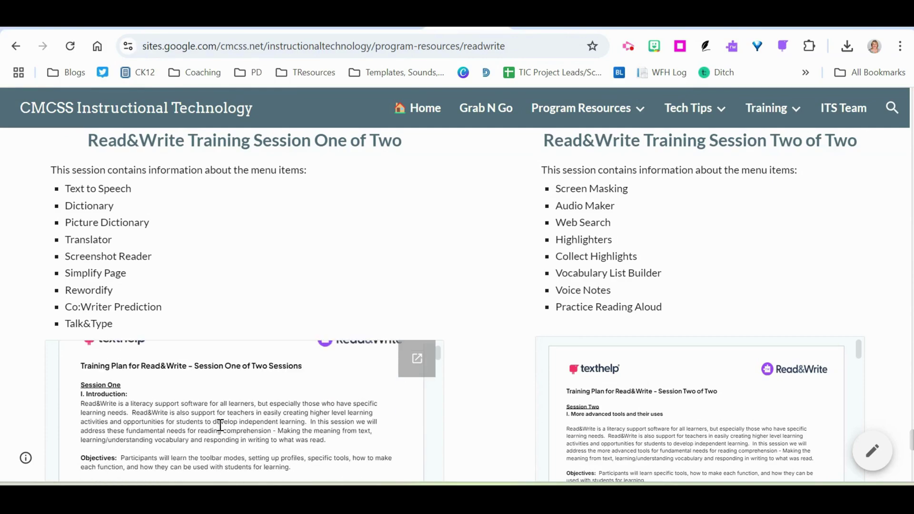
Open the Session One training plan as its own Google Doc and scroll to Basic Tools.
left_click(412, 366)
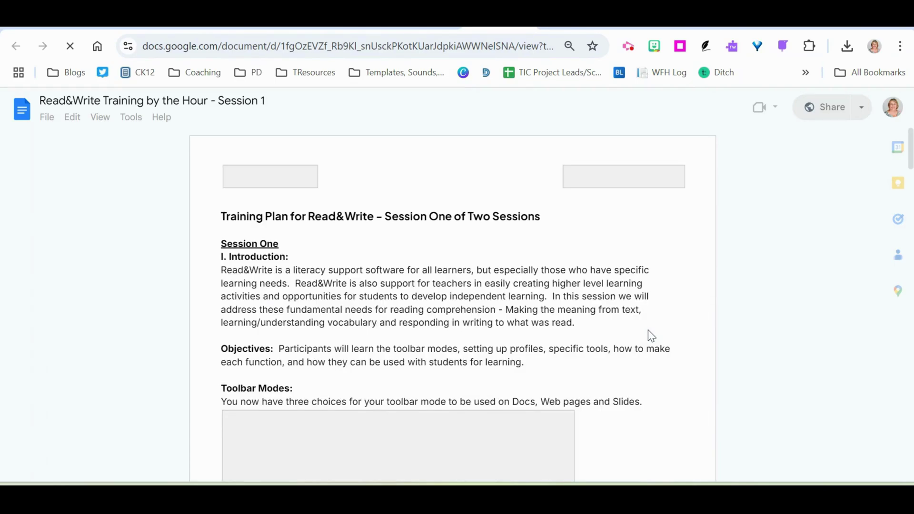
scroll(647, 331, "down", 20)
scroll(651, 336, "down", 5)
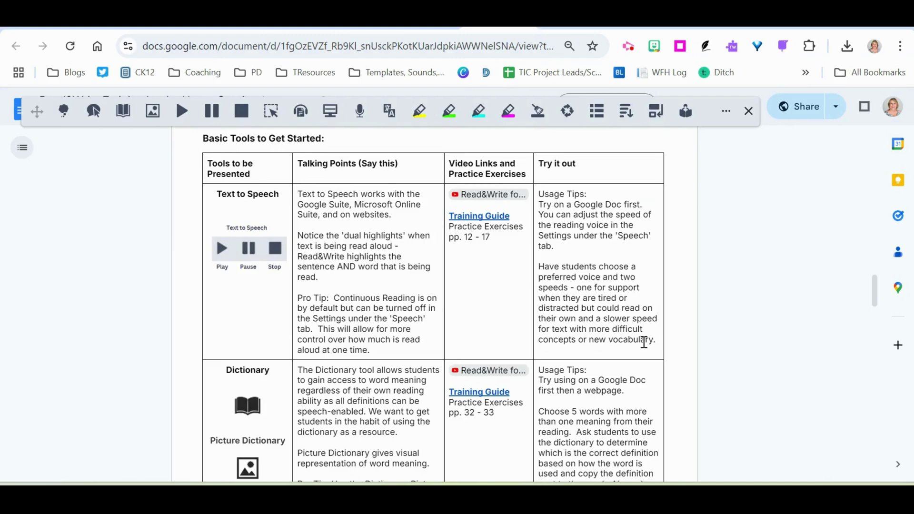
Open the linked Read&Write Text to Speech Training Guide, then return to the Sites page.
left_click(500, 198)
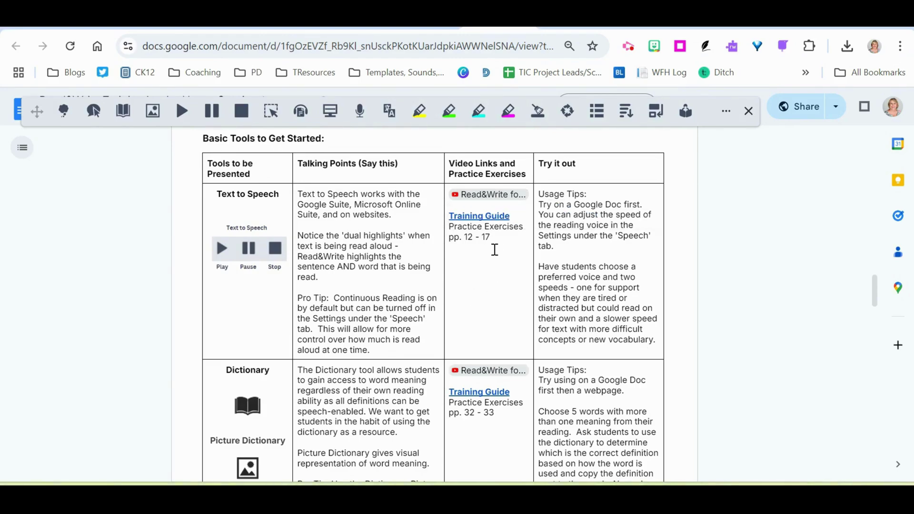
left_click(487, 217)
left_click(497, 235)
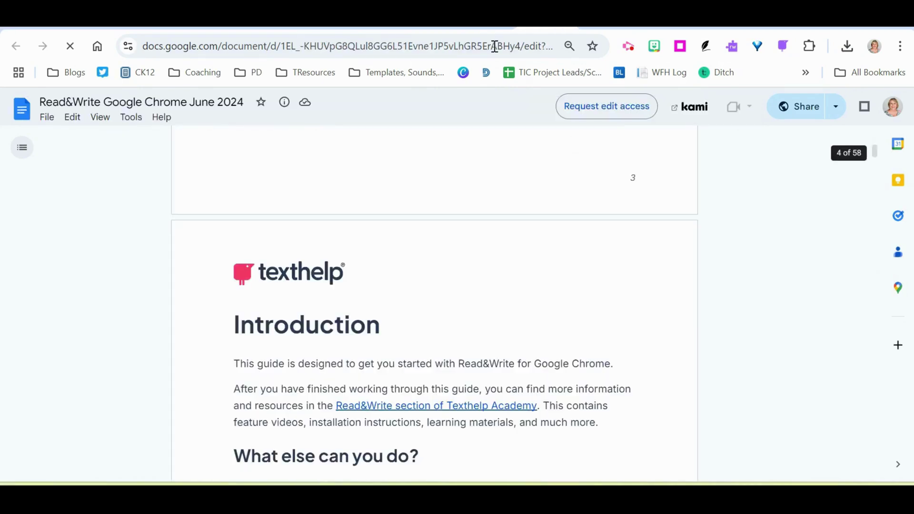
left_click(378, 28)
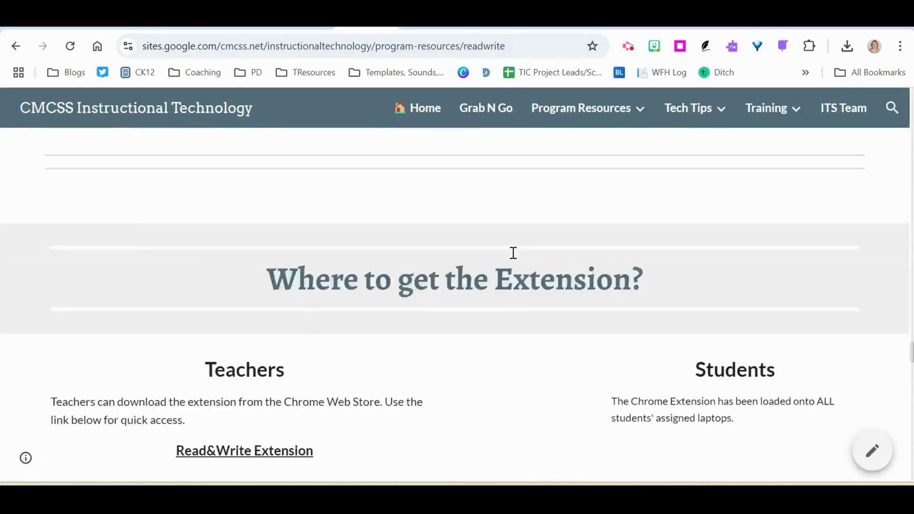
Go via Home to the Program and Content Resources page and show its Program Resources dropdown.
scroll(512, 253, "up", 20)
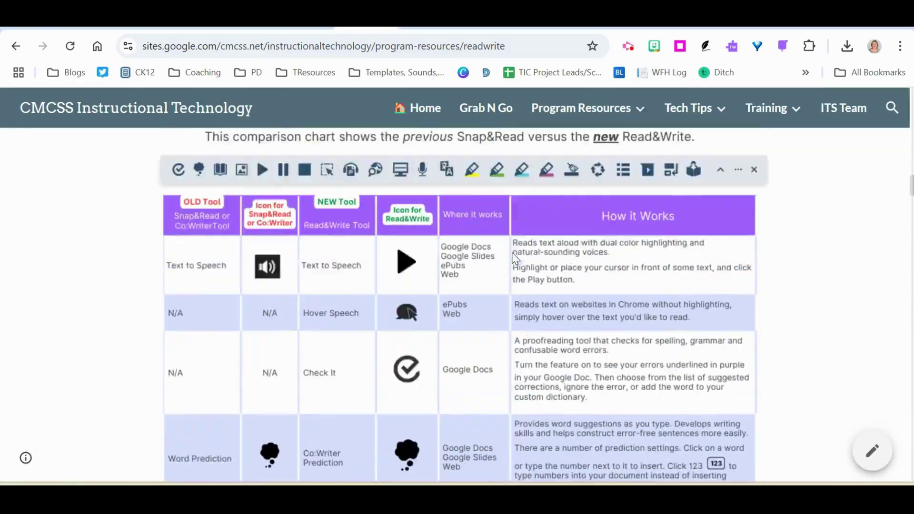
scroll(513, 252, "up", 5)
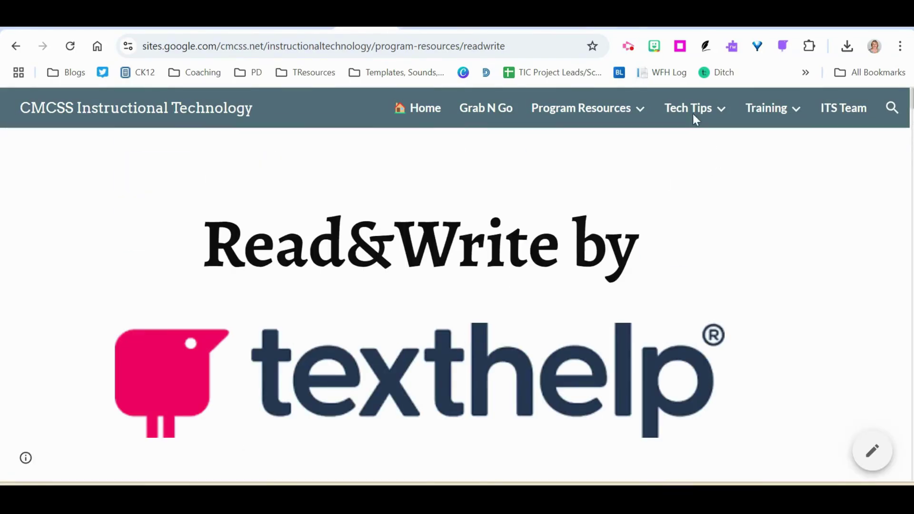
left_click(434, 115)
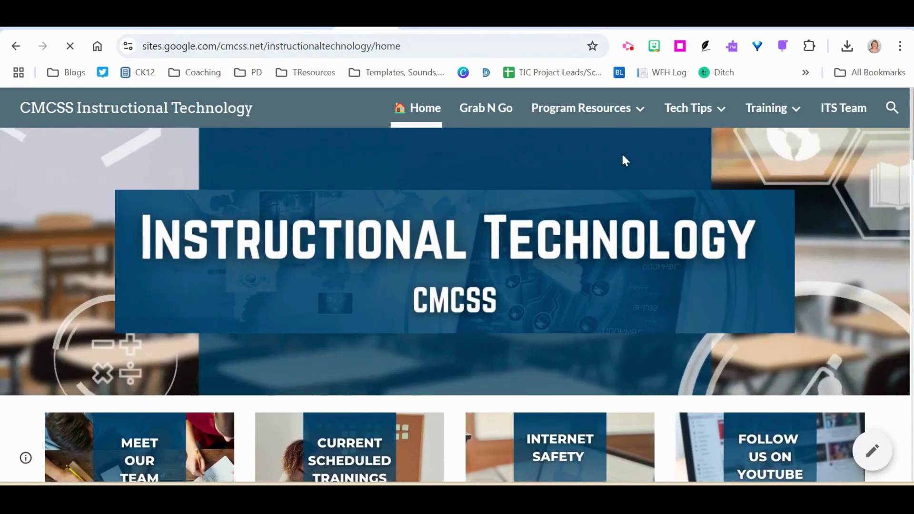
left_click(585, 108)
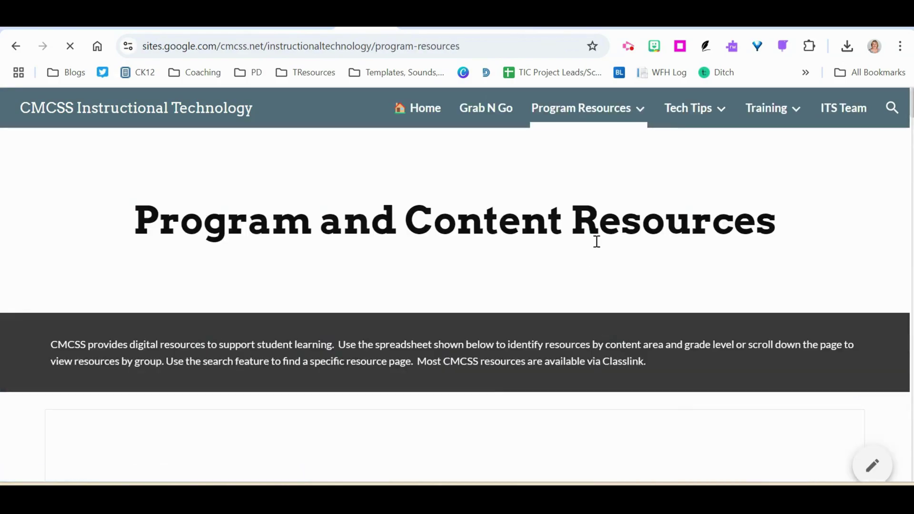
mouse_move(595, 109)
scroll(582, 299, "down", 13)
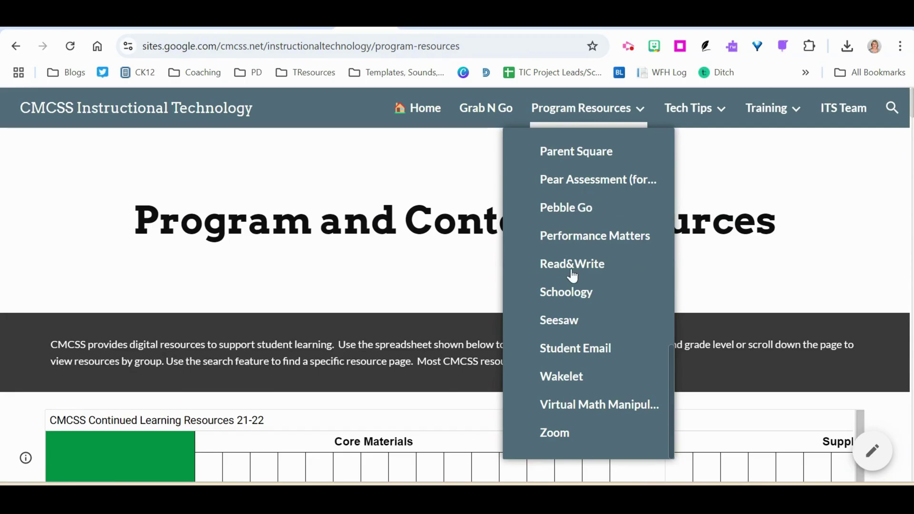
Open Read&Write from the dropdown and scroll past the comparison charts and Feature Tour to Pin an Extension.
left_click(573, 263)
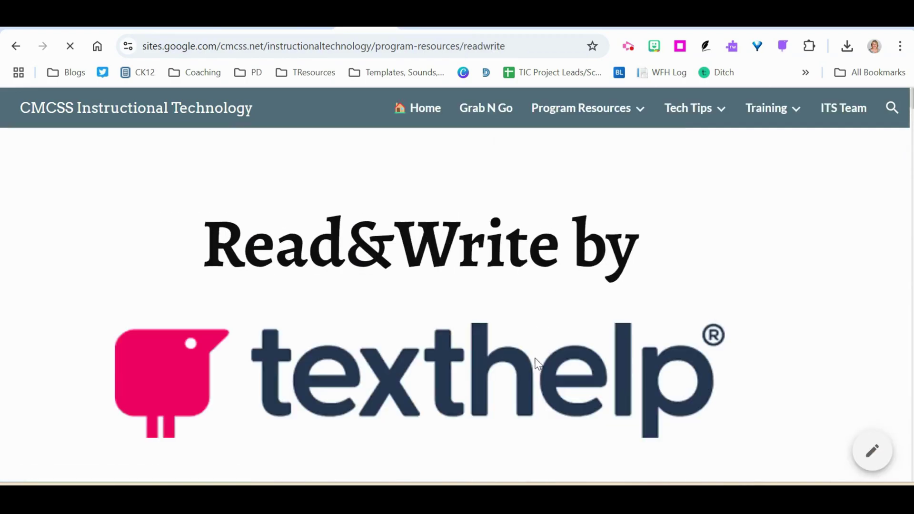
scroll(532, 434, "down", 9)
scroll(532, 434, "down", 18)
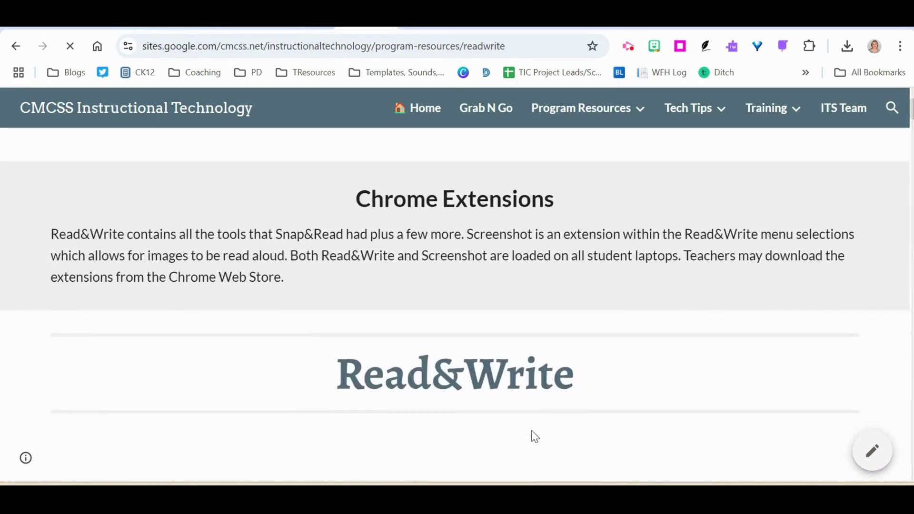
scroll(532, 434, "down", 9)
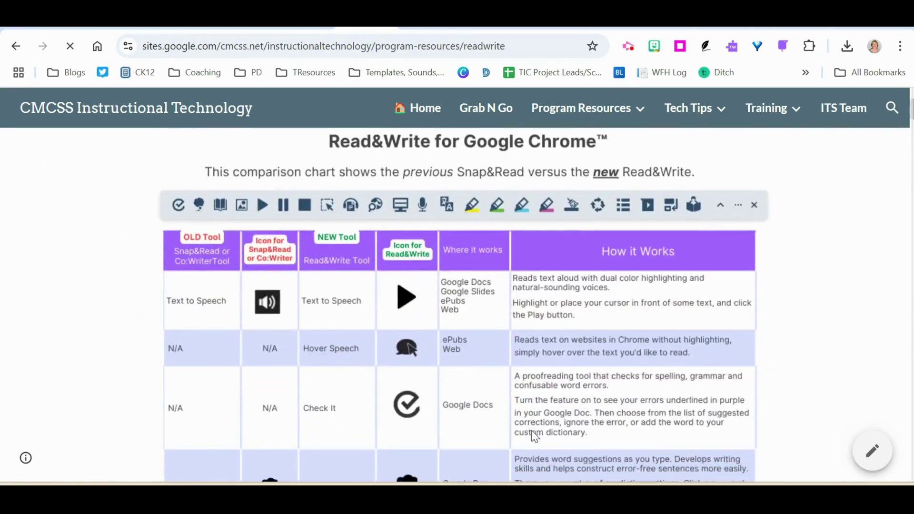
scroll(532, 434, "down", 15)
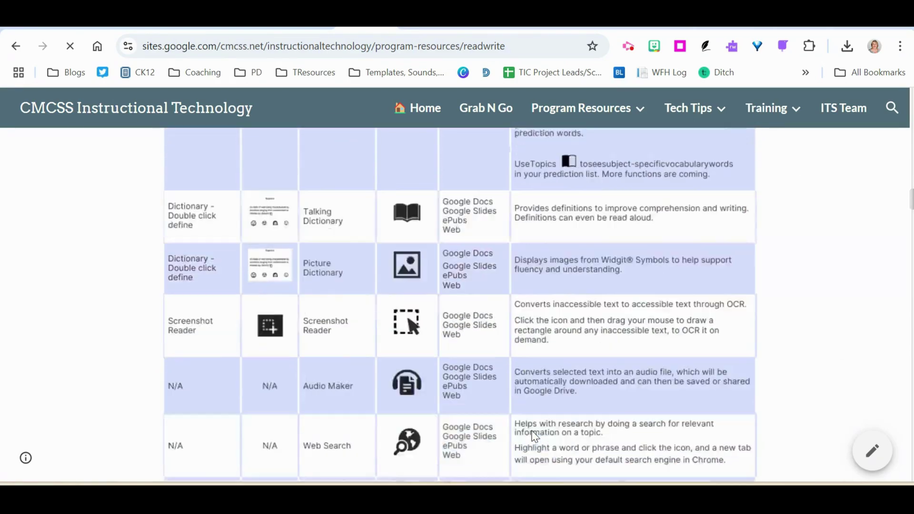
scroll(533, 435, "down", 18)
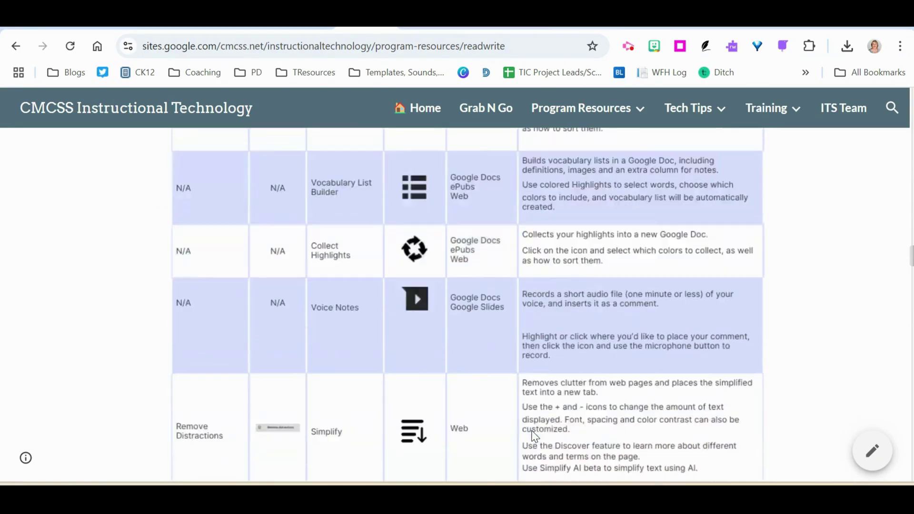
scroll(532, 434, "down", 4)
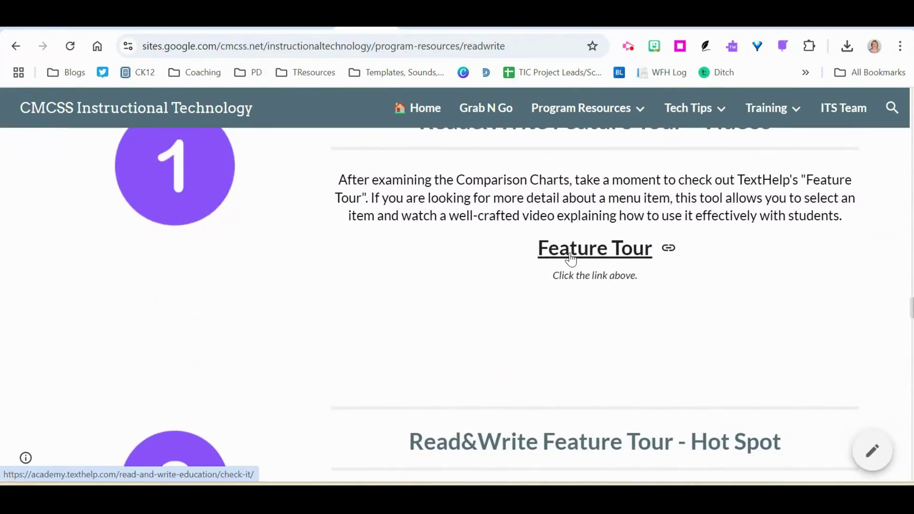
scroll(571, 257, "down", 15)
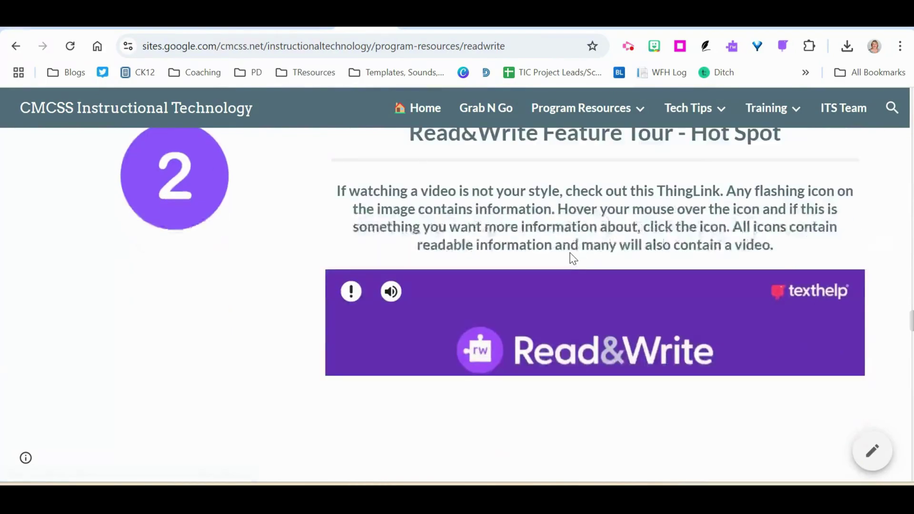
scroll(572, 258, "down", 3)
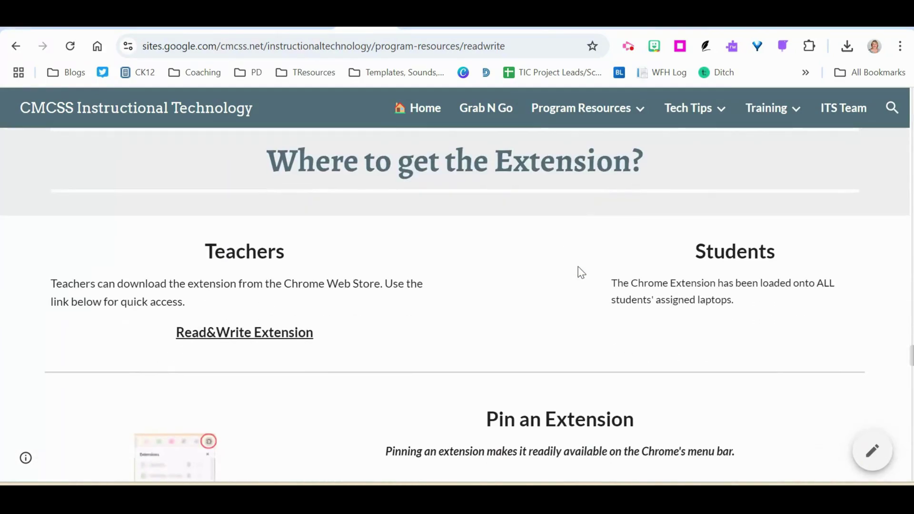
scroll(577, 380, "down", 4)
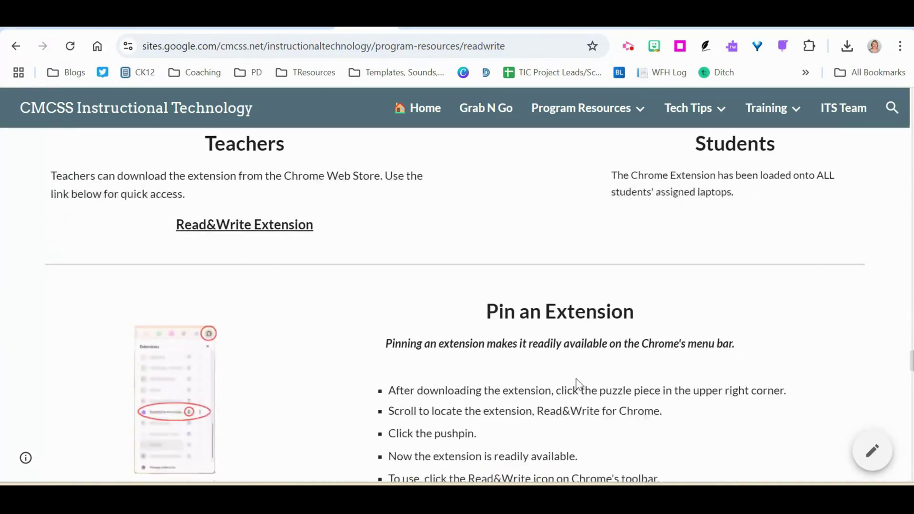